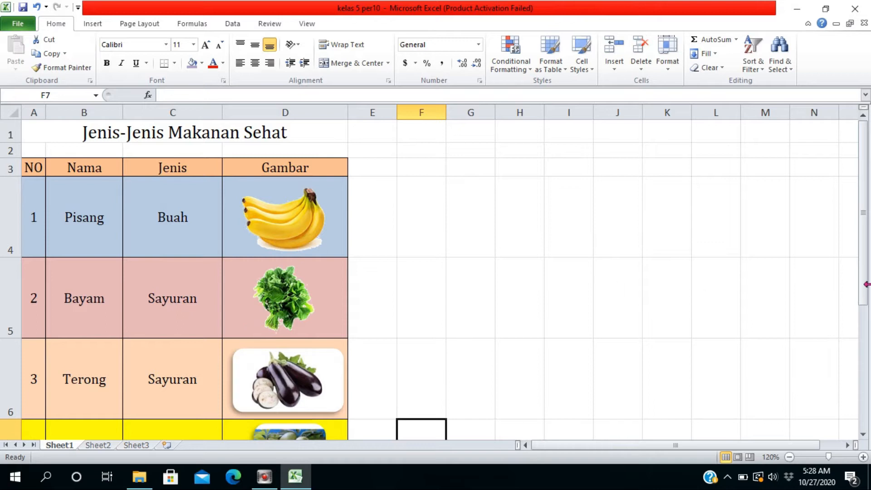
Examine the columns and food rows of the finished Jenis-Jenis Makanan Sehat table.
left_click(865, 245)
left_click_drag(865, 248, 868, 199)
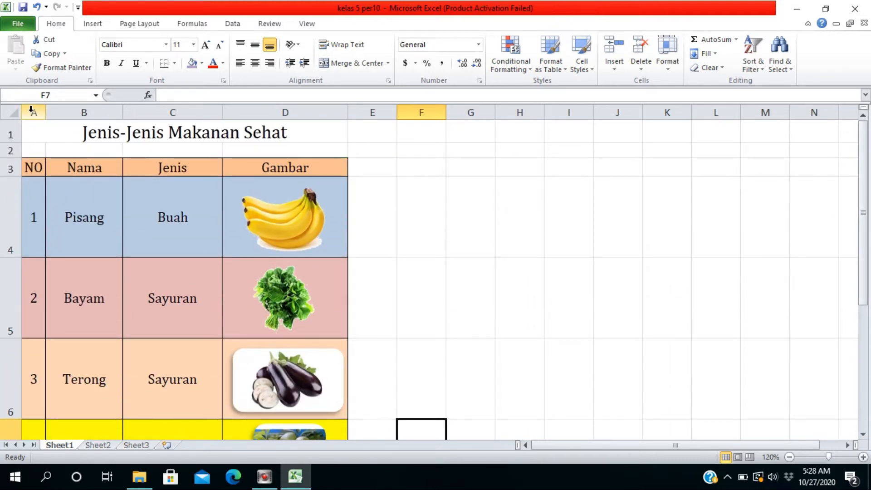
left_click(31, 110)
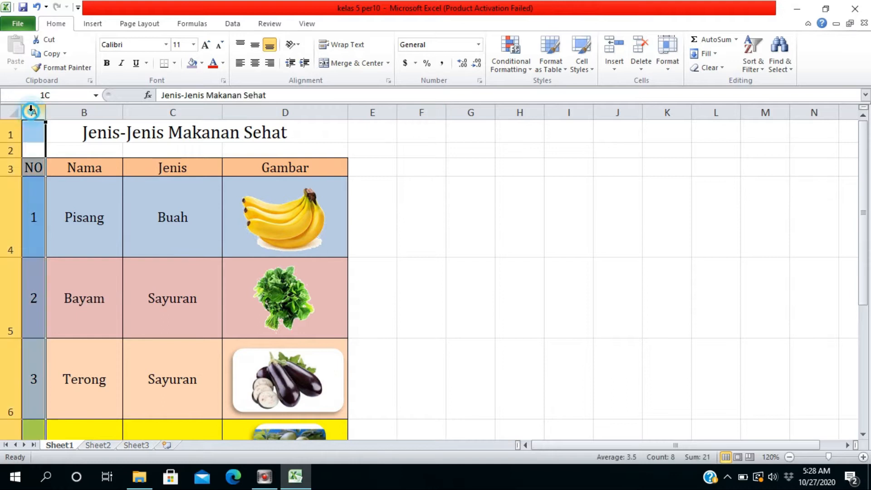
left_click(85, 111)
left_click(199, 112)
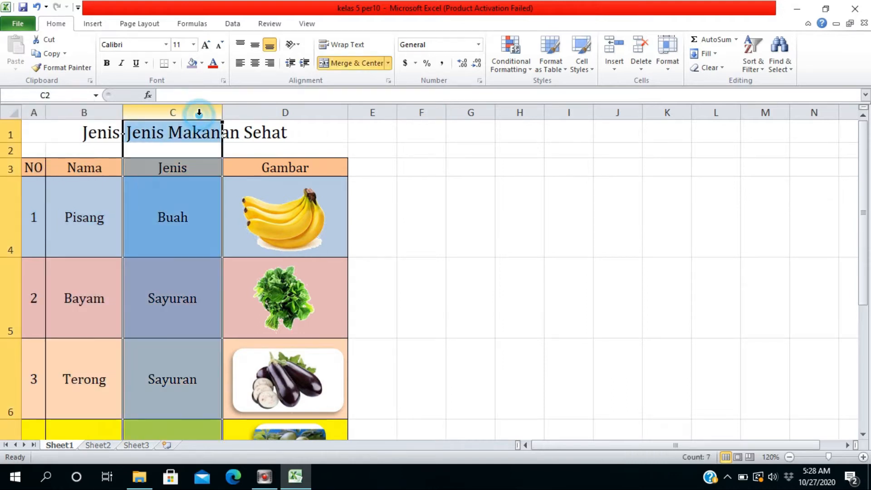
left_click(272, 112)
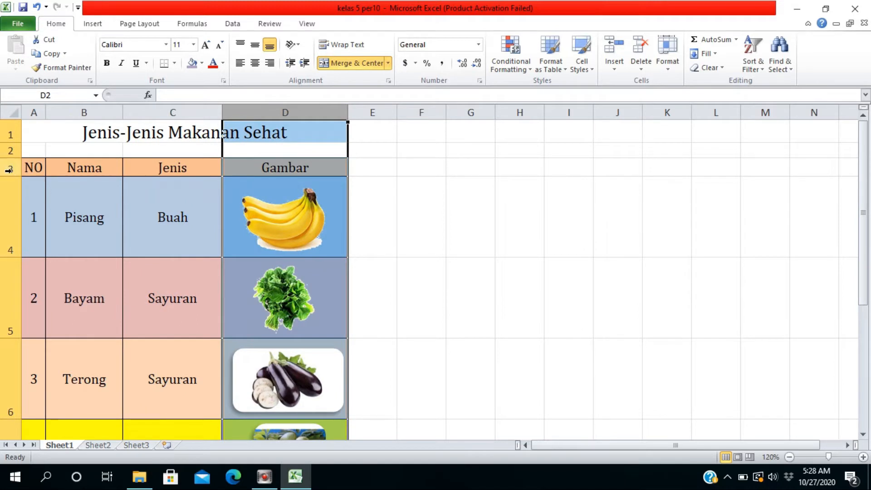
left_click(8, 169)
left_click(7, 216)
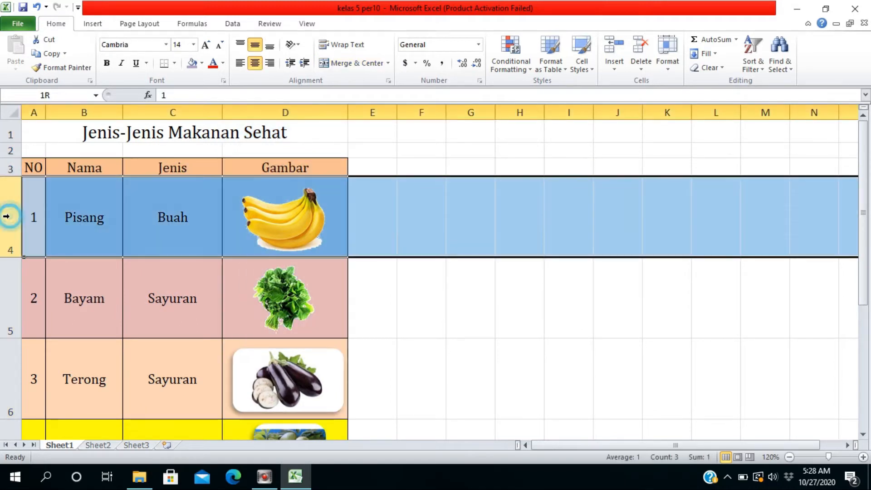
left_click(9, 291)
left_click(10, 381)
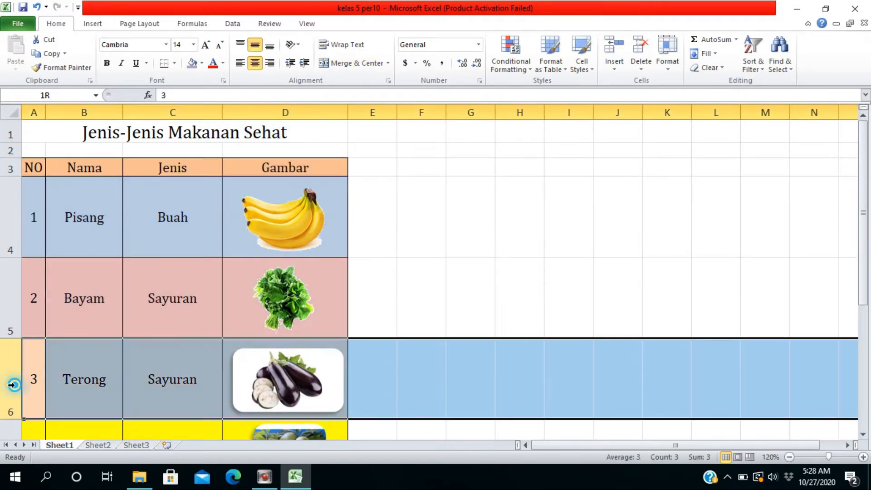
mouse_move(864, 250)
left_mouse_down()
mouse_move(870, 341)
mouse_move(866, 237)
left_mouse_up()
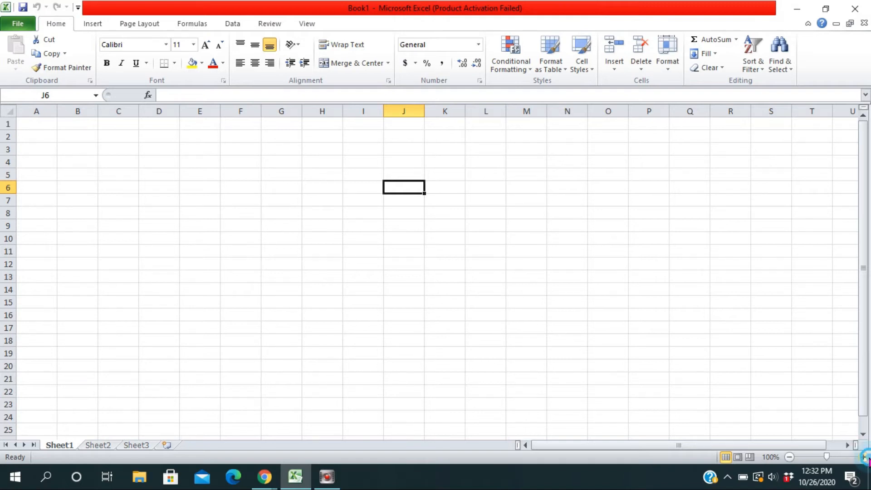
Enter the title "Jenis-Jenis Makanan Sehat" in cell A1 of the blank workbook.
left_click(864, 457)
left_click(863, 457)
left_click(59, 128)
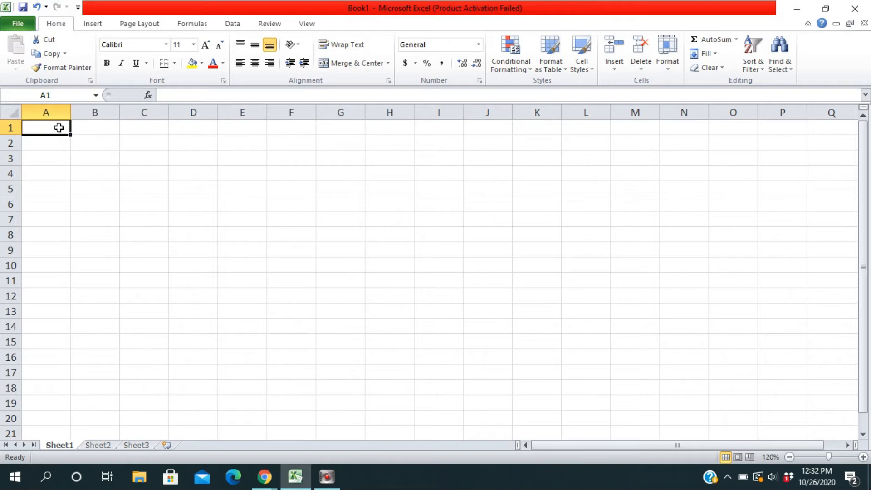
type("Jenis")
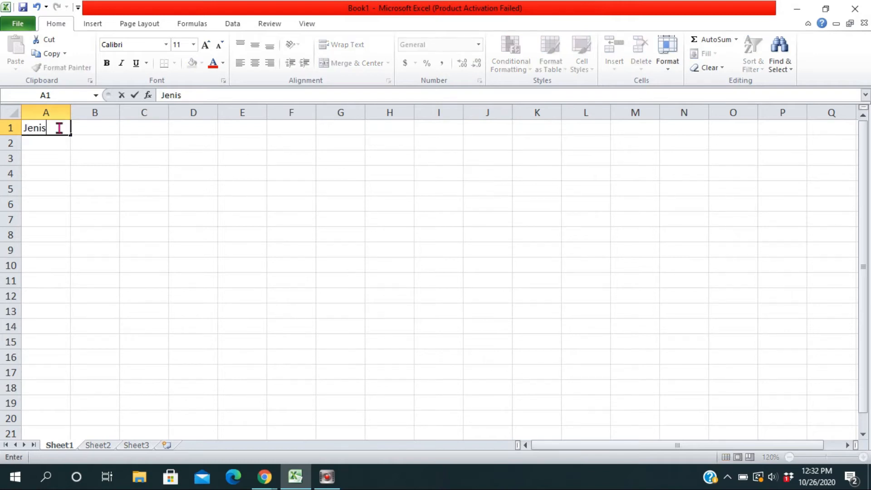
type("-Jenis Mk")
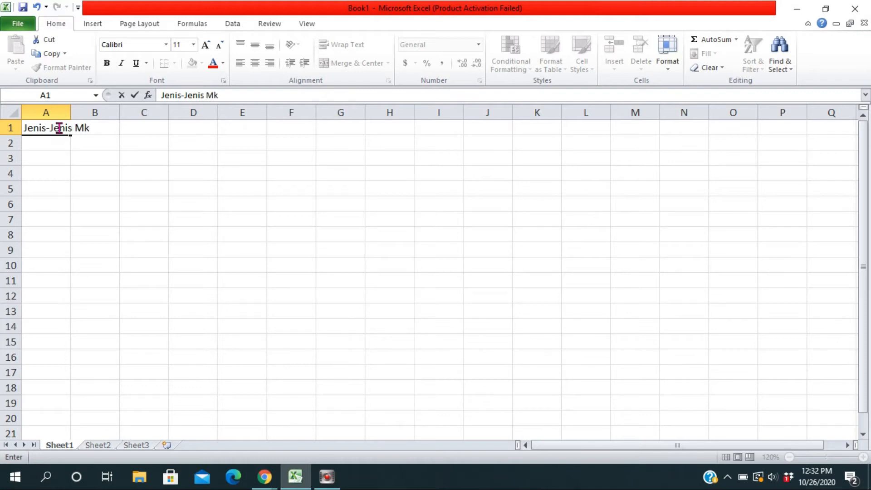
key("BackSpace")
type("anan")
key("BackSpace")
key("BackSpace")
key("BackSpace")
type("kanan Sehat")
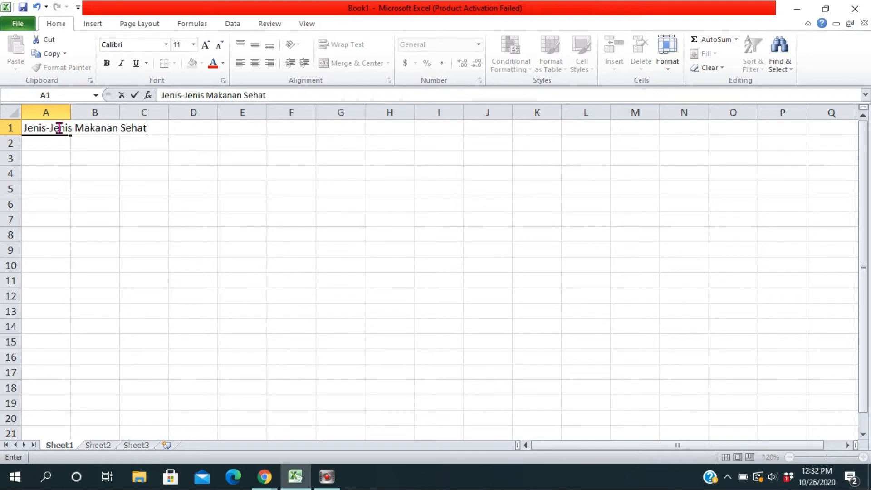
key("Return")
Enter the table headers NO, Nama, Jenis and Gambar in cells A3 to D3.
key("Return")
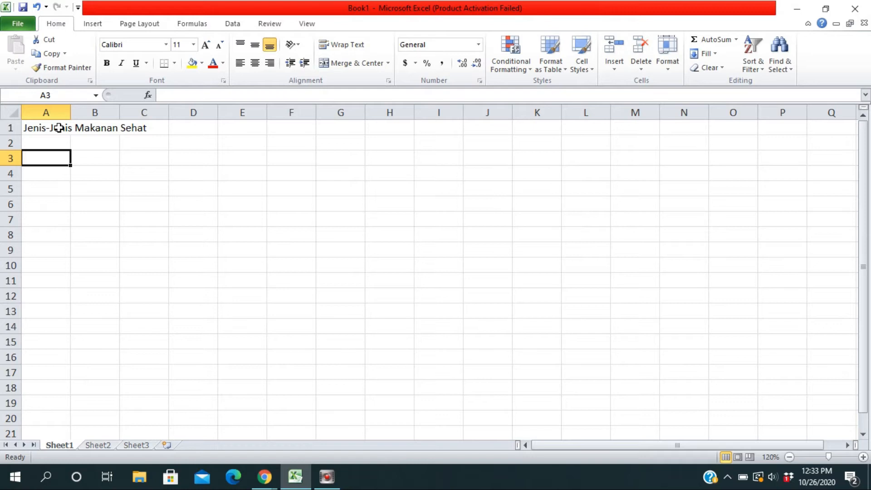
type("NO")
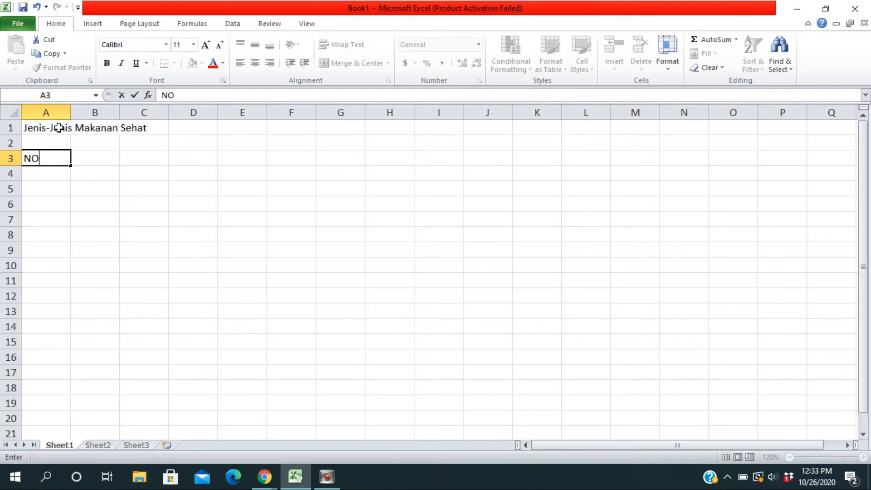
key("Tab")
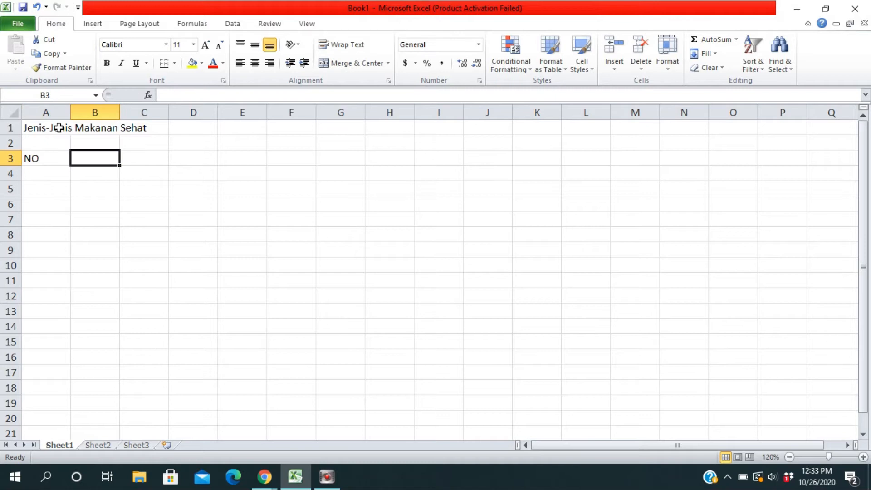
type("Nama")
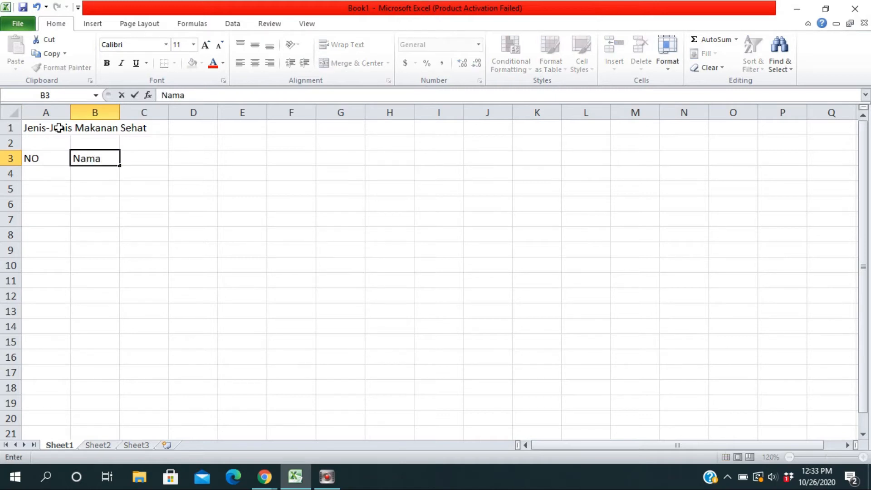
key("Tab")
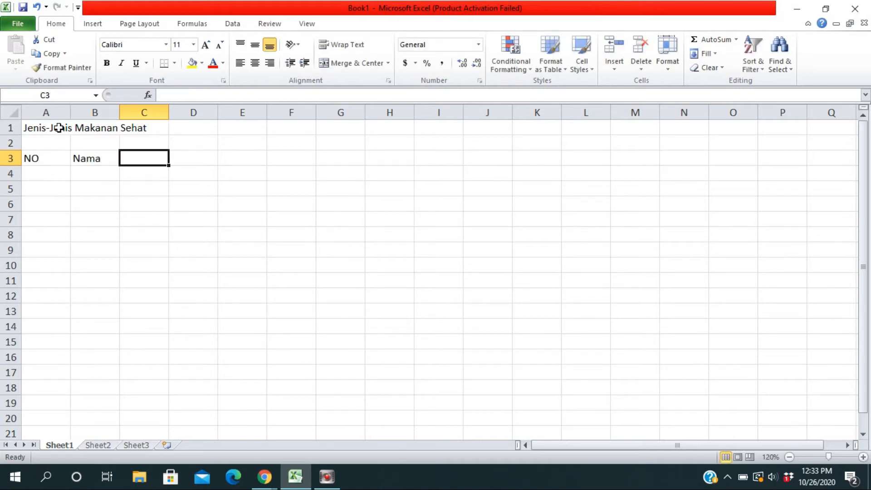
type("Jenis")
key("Tab")
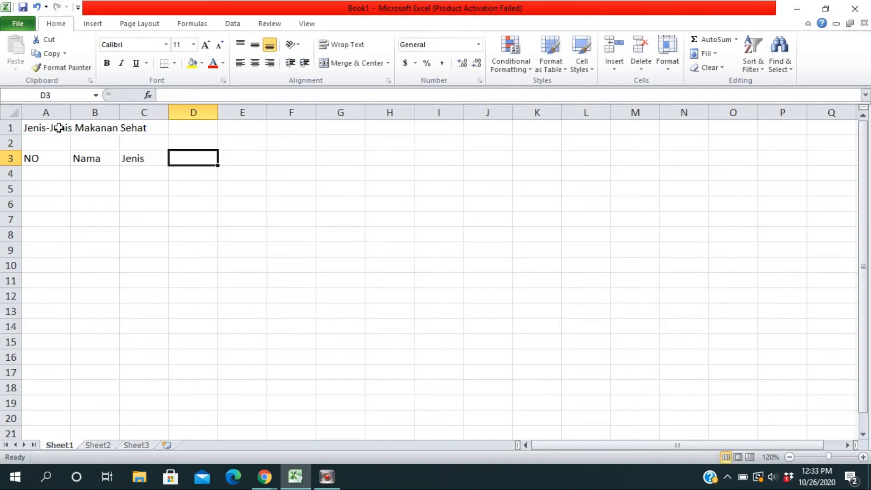
type("Gambar")
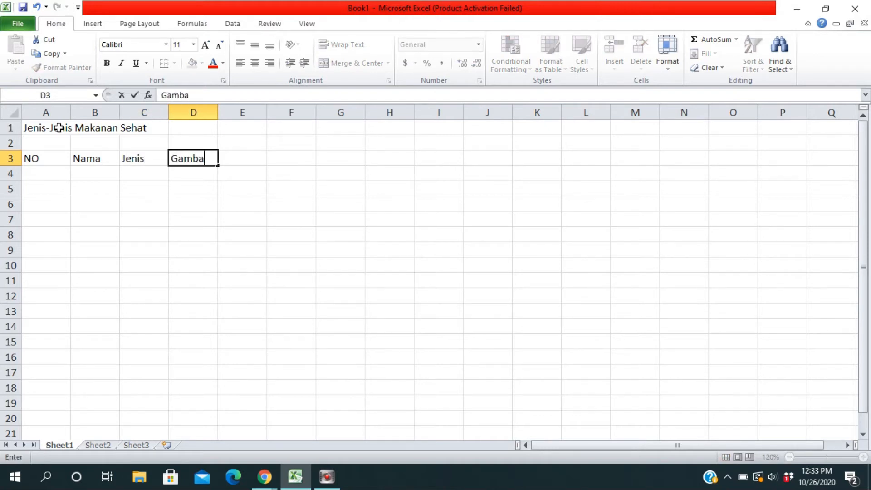
left_click(50, 106)
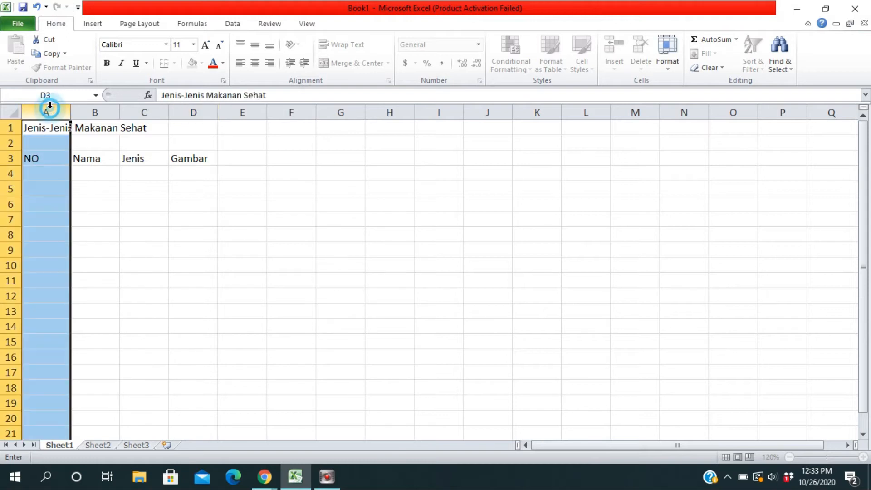
left_click(111, 102)
left_click(146, 109)
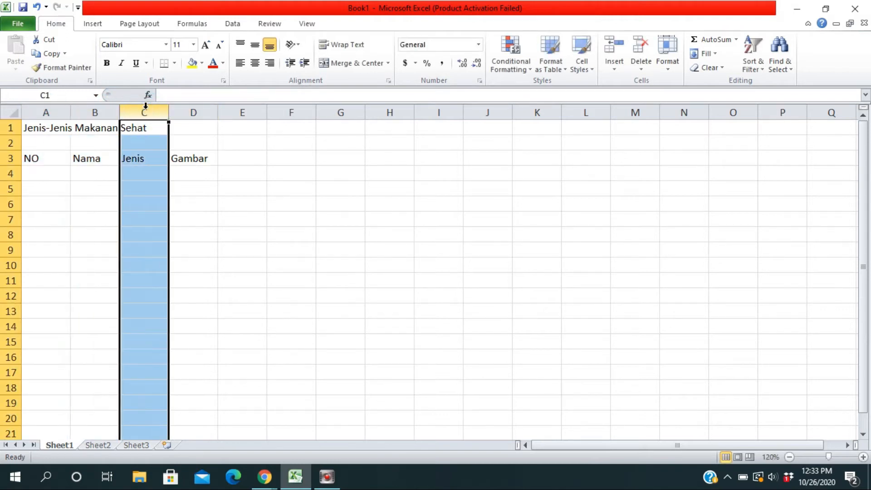
left_click(184, 106)
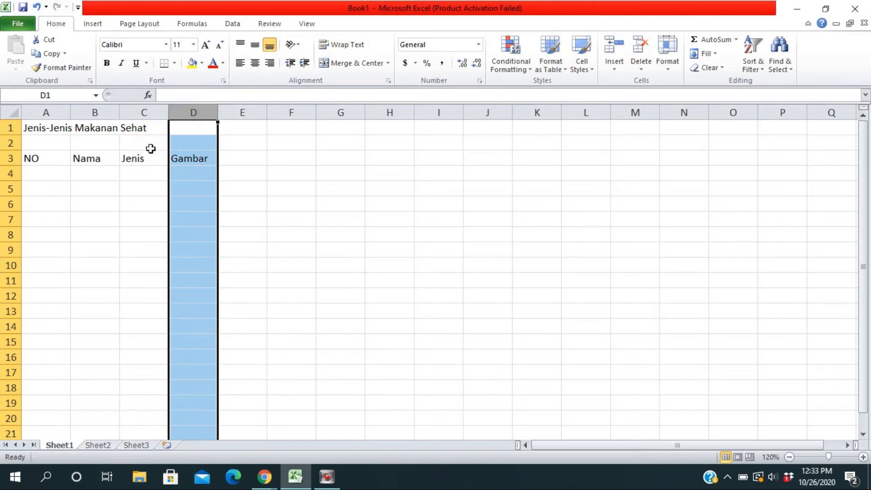
Number cells A4 to A9 from 1 to 6 by entering 1 and 2 and extending the series down.
left_click(38, 174)
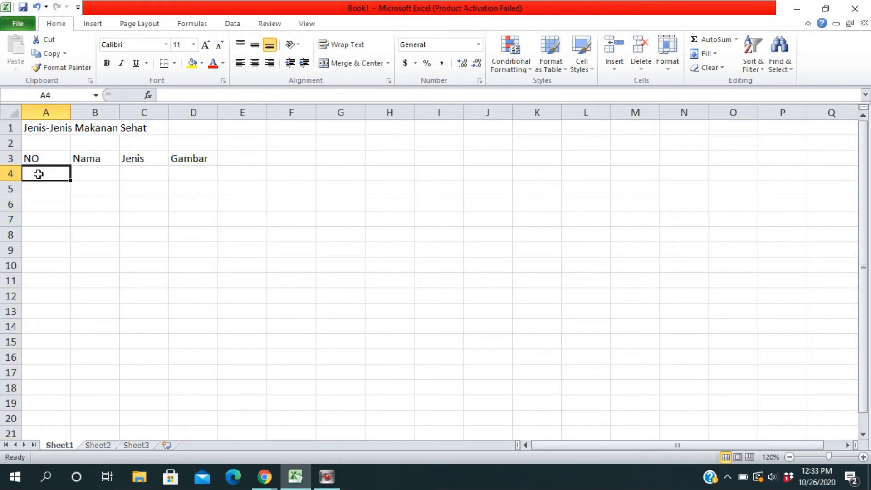
type("1")
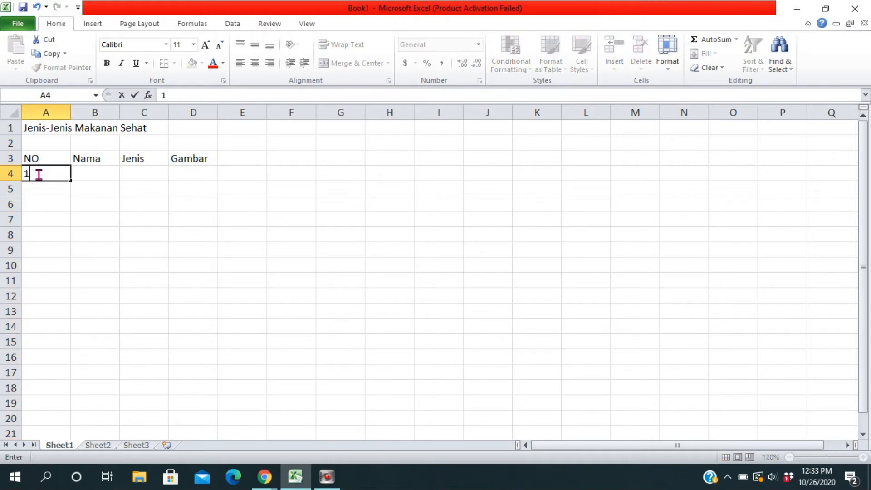
key("Return")
type("2")
left_click(43, 174)
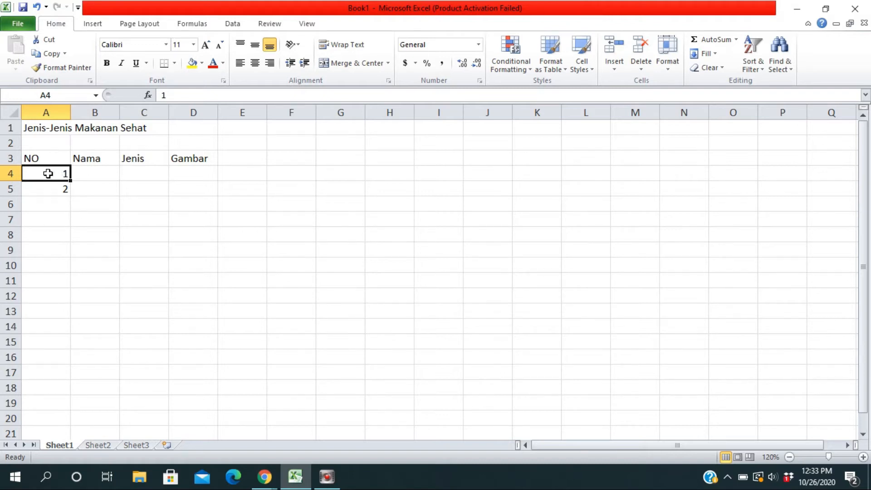
left_click_drag(47, 173, 48, 190)
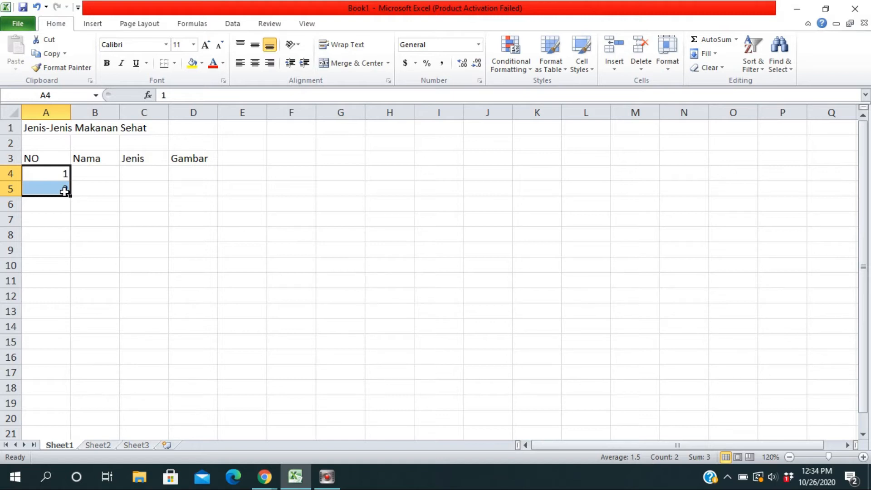
left_click_drag(70, 196, 71, 263)
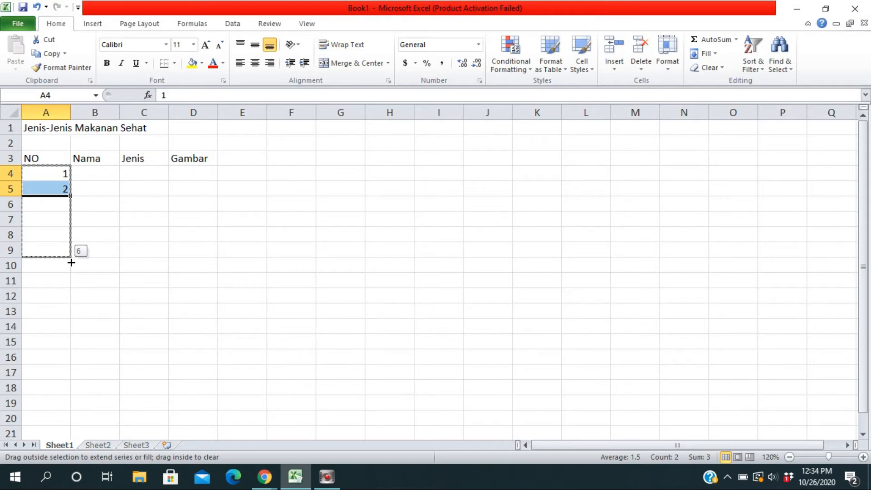
left_click_drag(71, 263, 70, 260)
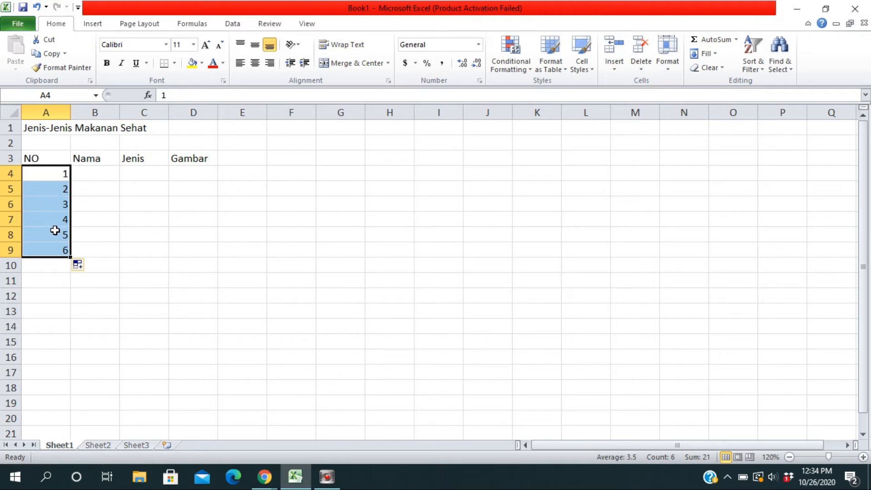
Narrow the NO column to about half its width and widen the Nama column.
left_click_drag(72, 110, 47, 111)
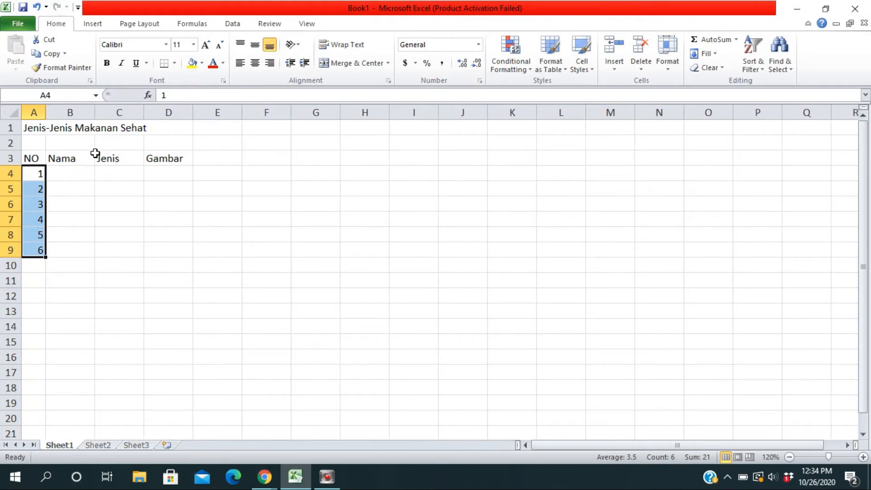
left_click_drag(98, 113, 123, 114)
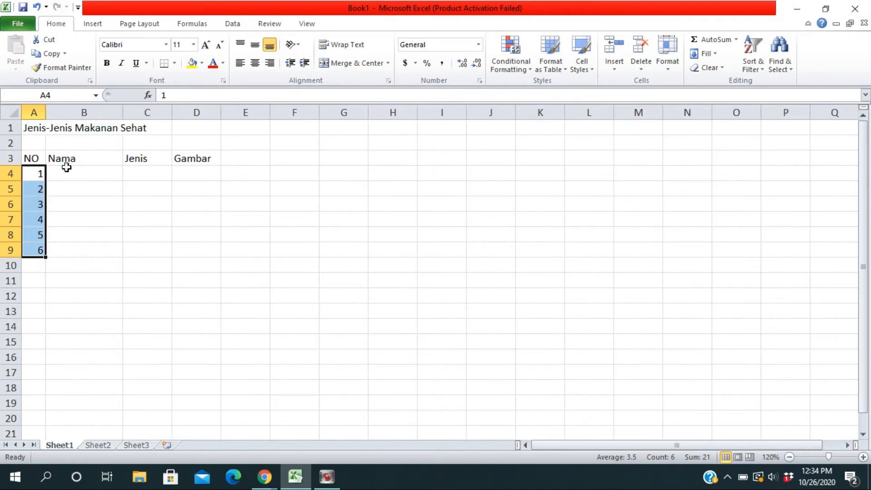
Enter the food names Pisang, Bayam and Terong in the Nama column, cells B4 to B6.
left_click(69, 172)
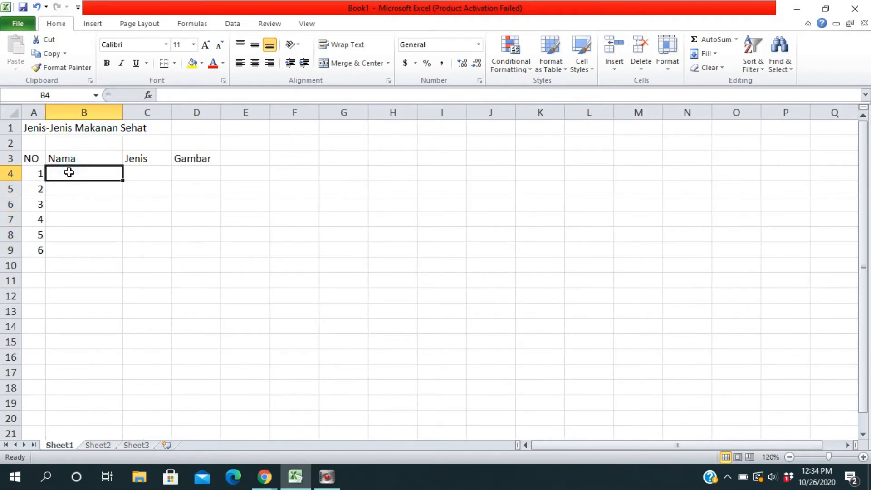
type("pi")
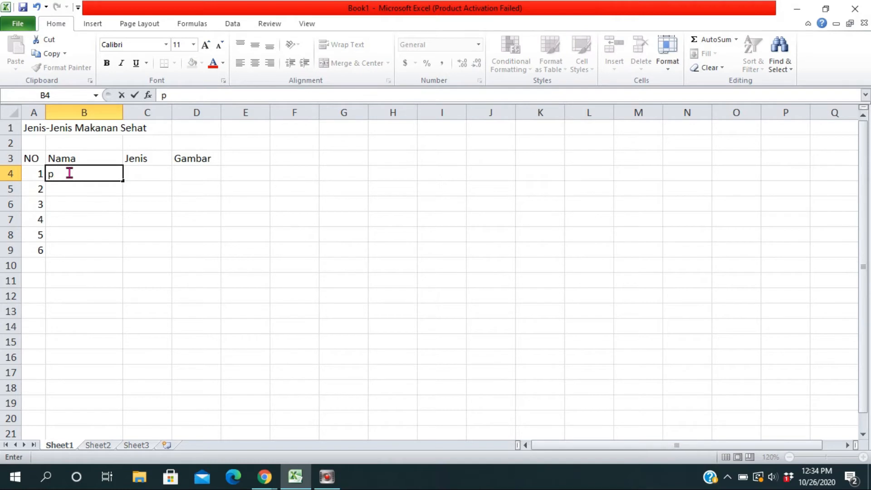
key("BackSpace")
type("PIsang")
key("Return")
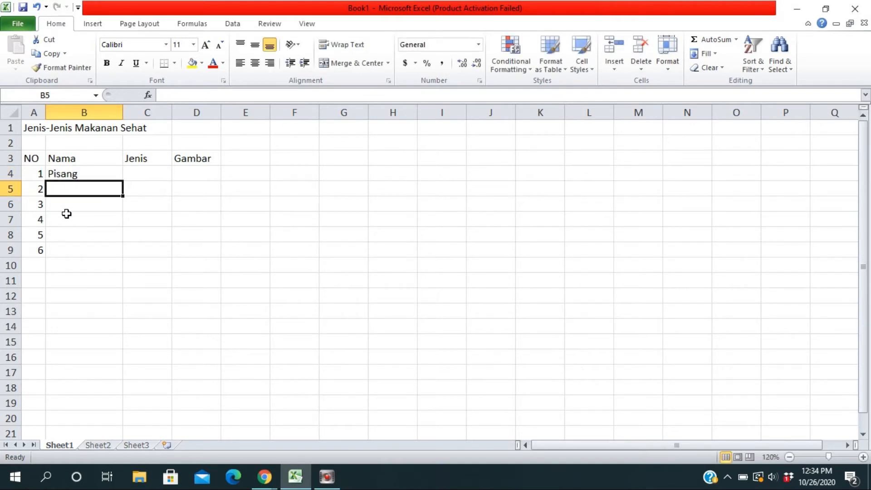
type("Bayam")
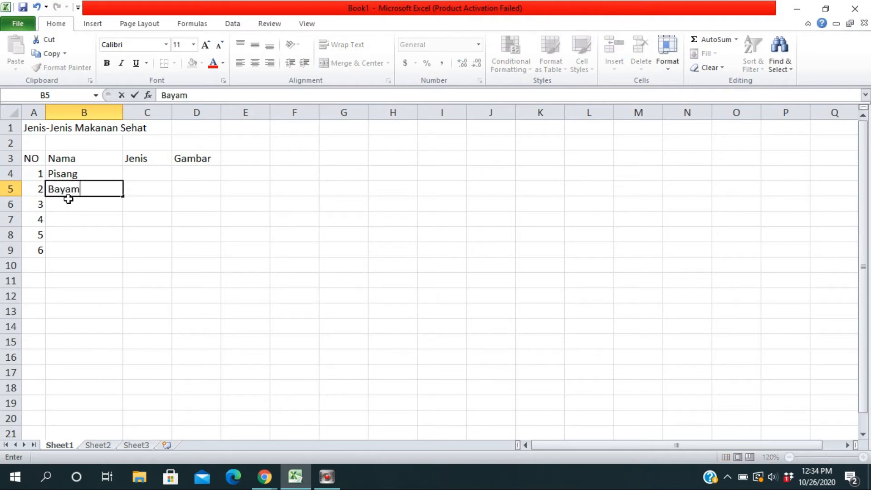
key("Return")
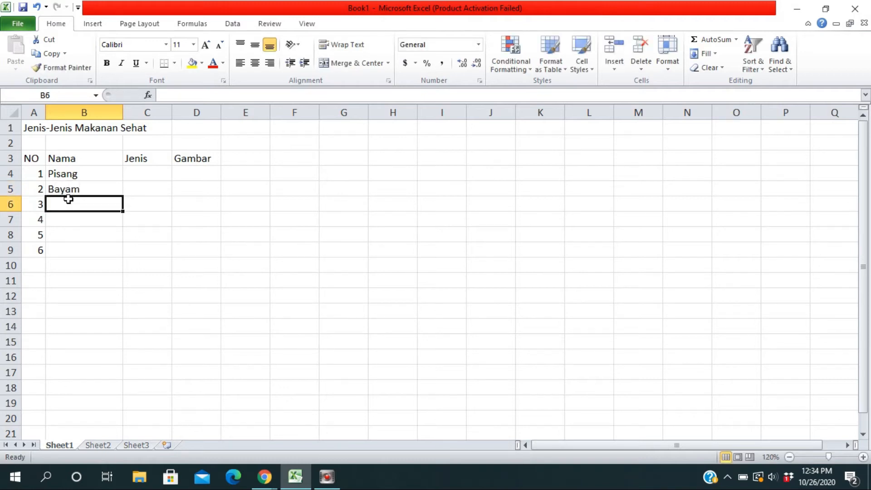
type("Teron")
type("g")
key("Return")
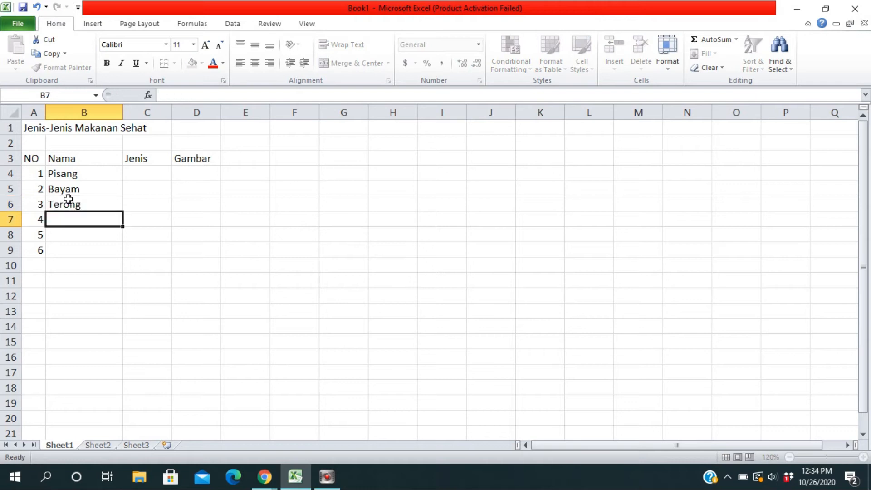
Enter the food names Mangga, Jambu and Labu in the Nama column, cells B7 to B9.
type("Mangga")
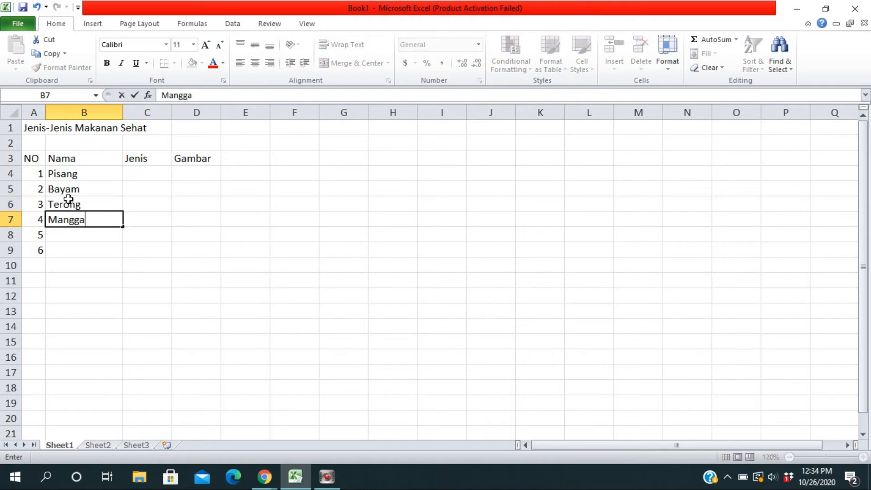
key("Return")
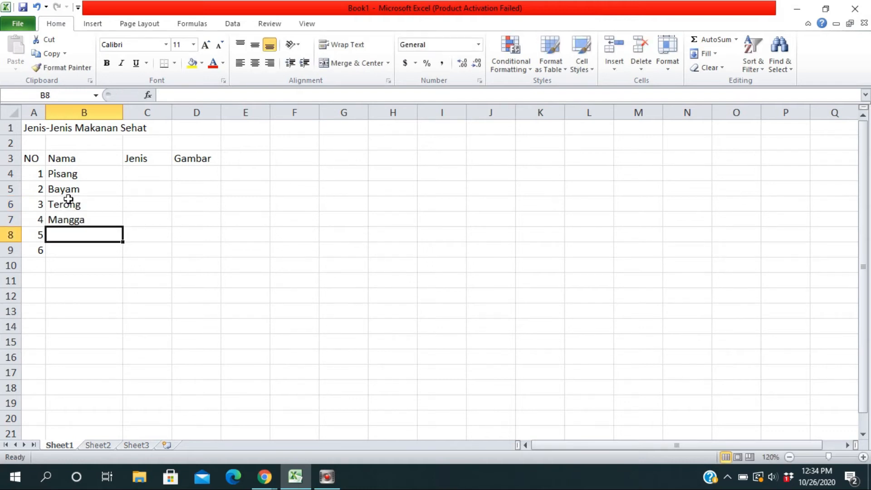
type("Jam")
key("Return")
type("Labu")
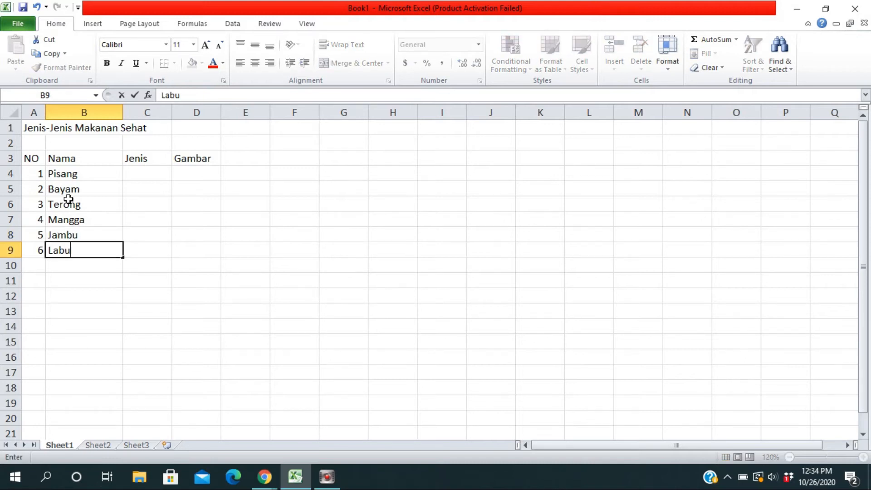
key("Tab")
Fill the Jenis column for the first three foods with Buah, Sayuran and Sayuran in cells C4 to C6.
key("Up")
key("Up")
key("Up")
key("Up")
key("Up")
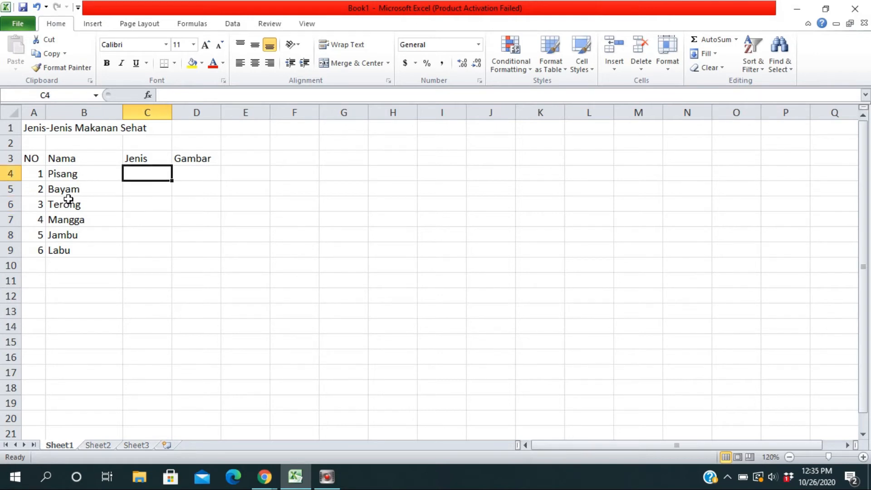
type("Buah")
key("Return")
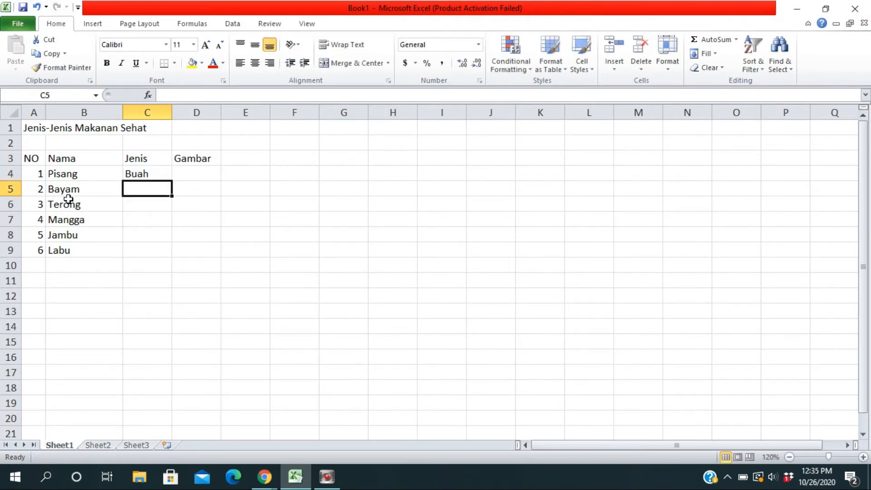
type("Sayuran")
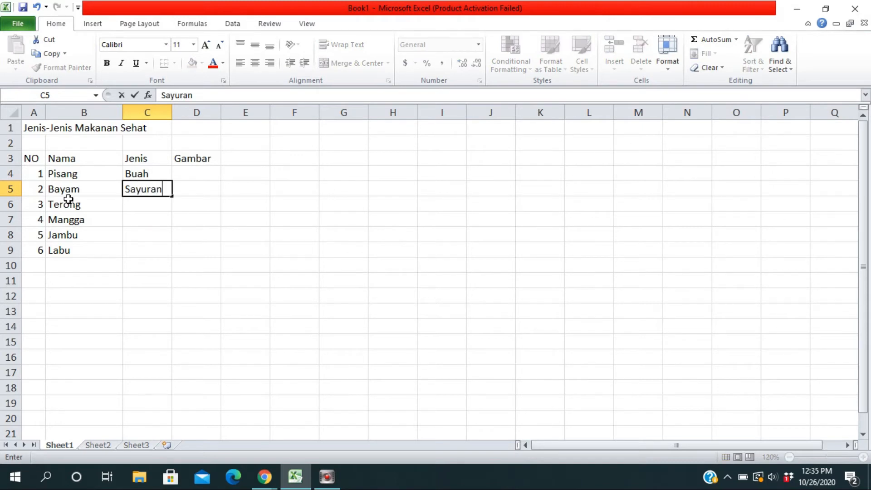
key("Return")
type("Say")
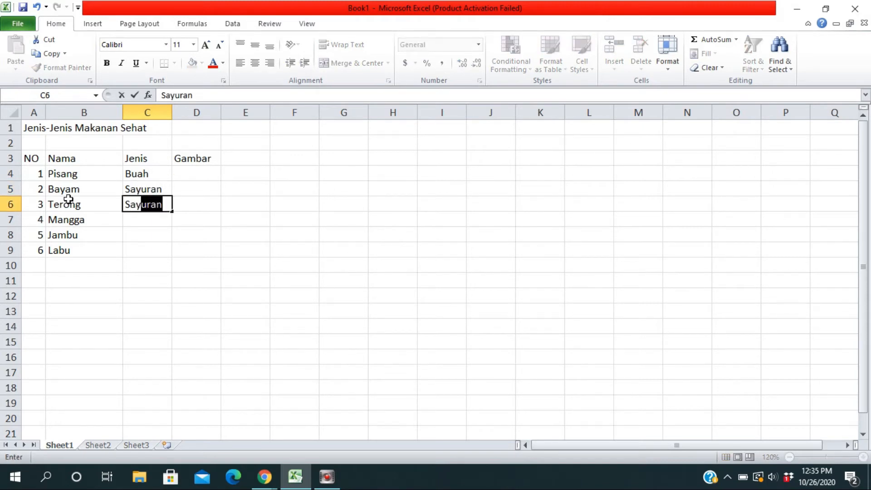
key("Return")
Fill the Jenis column for the last three foods with Buah, Buah and Sayuran in cells C7 to C9.
type("Buah")
key("Return")
type("Bu")
key("Return")
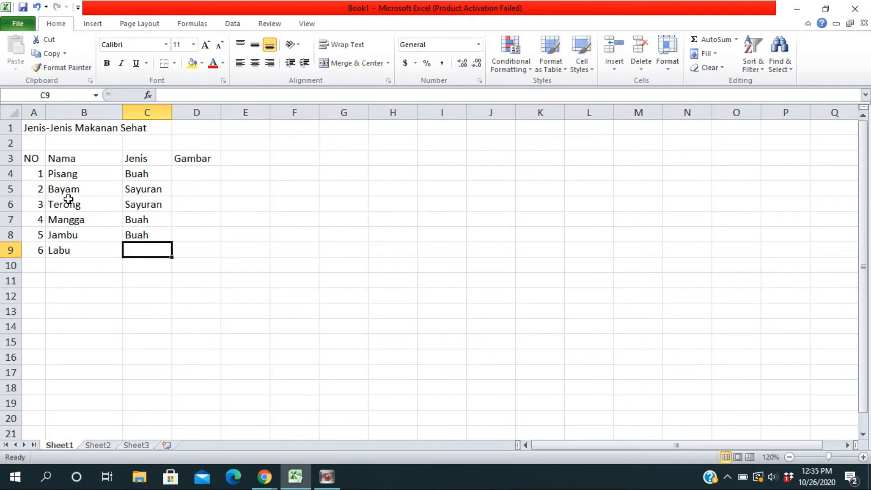
type("S")
key("Return")
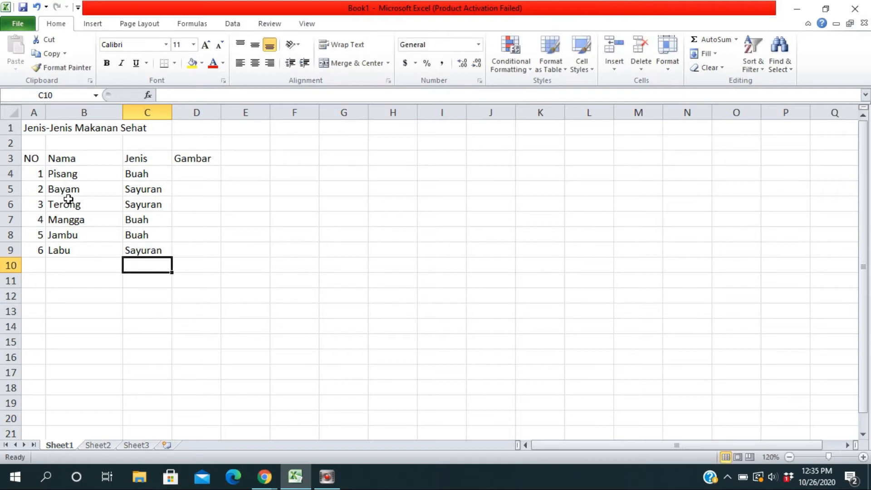
Apply All Borders to the table range A3 to D9, including the empty Gambar cells.
left_click(208, 173)
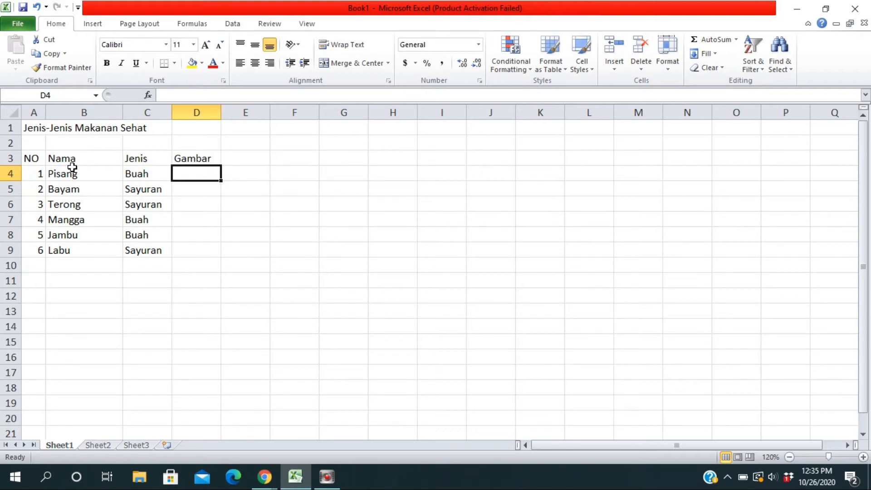
left_click(31, 158)
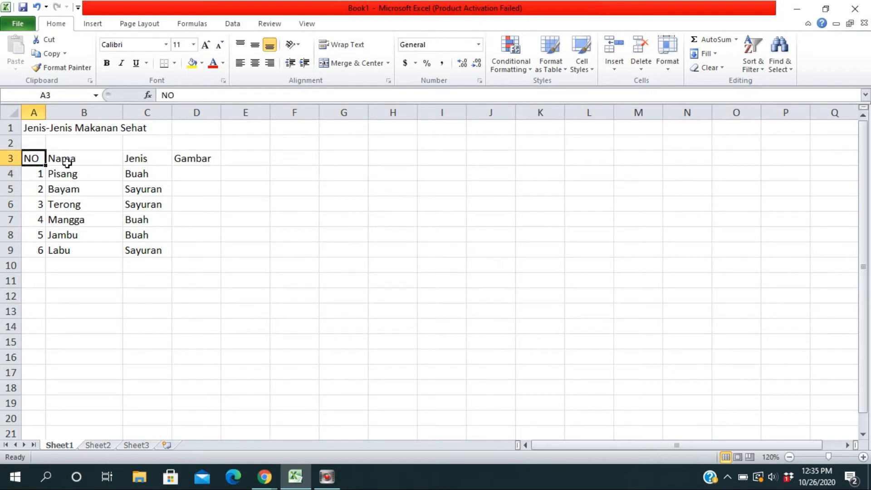
left_click_drag(31, 158, 204, 251)
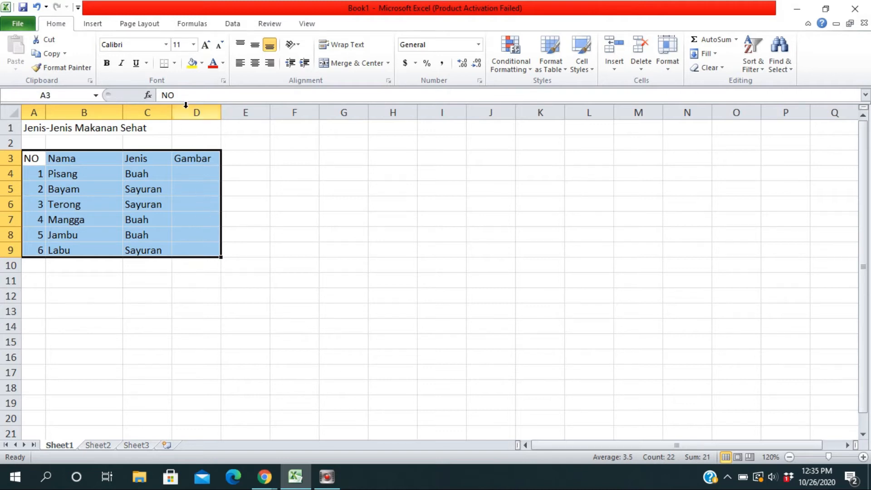
left_click(175, 64)
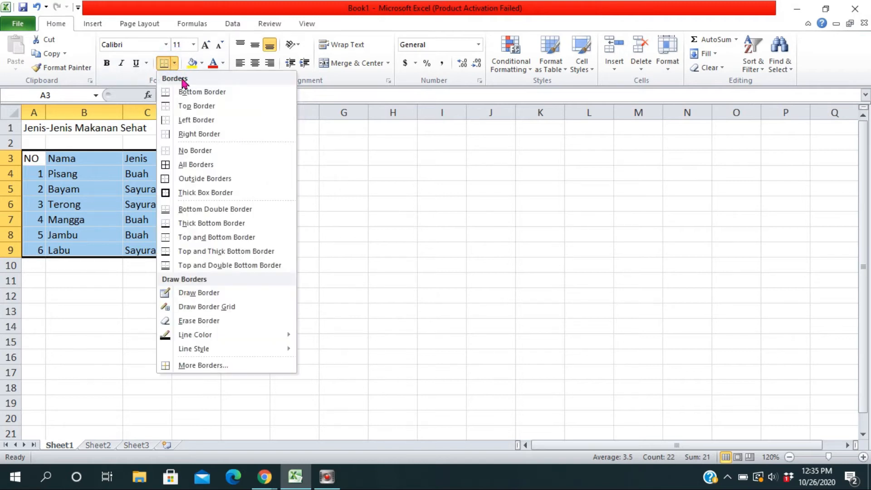
left_click(198, 166)
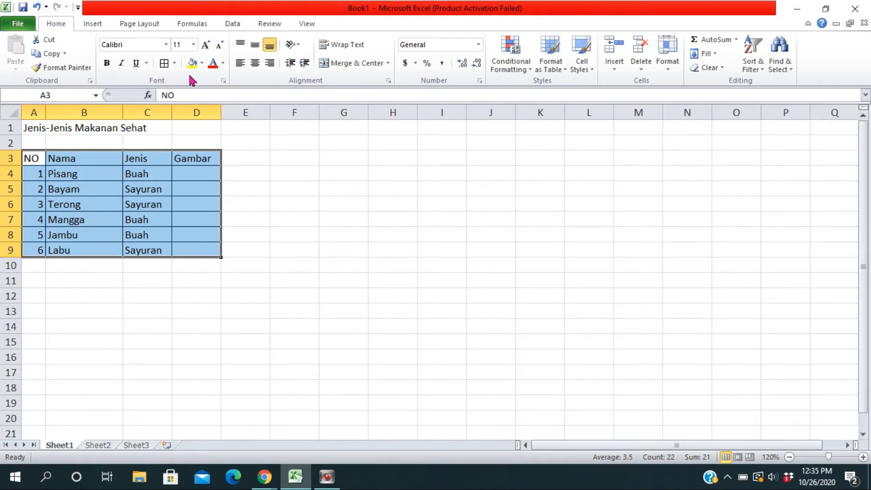
Set the text of the table range A3 to D9 to Cambria, size 14.
left_click(166, 45)
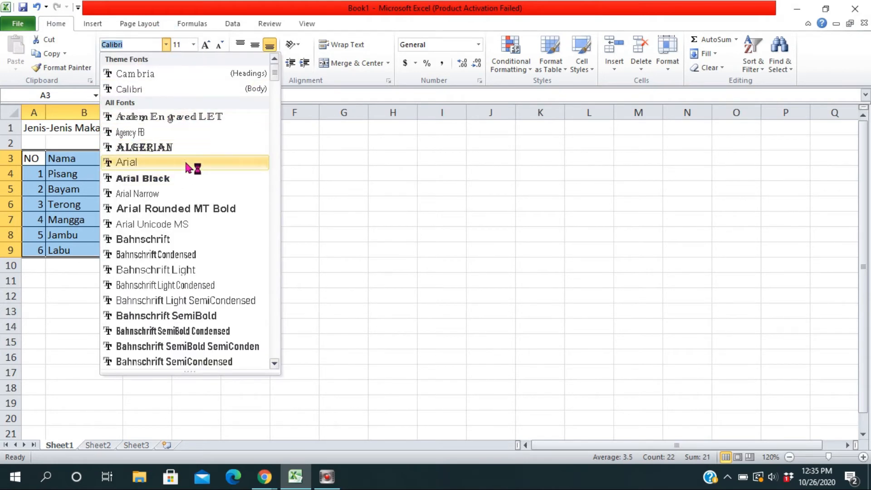
left_click(184, 73)
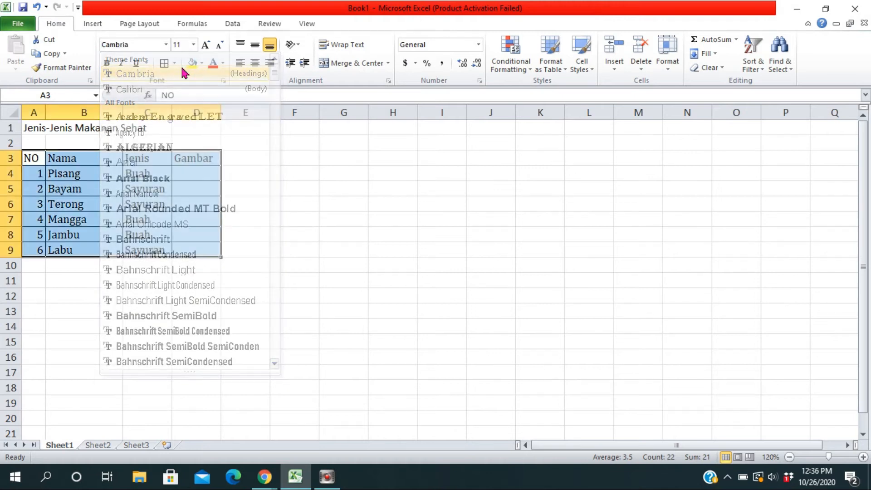
left_click(193, 44)
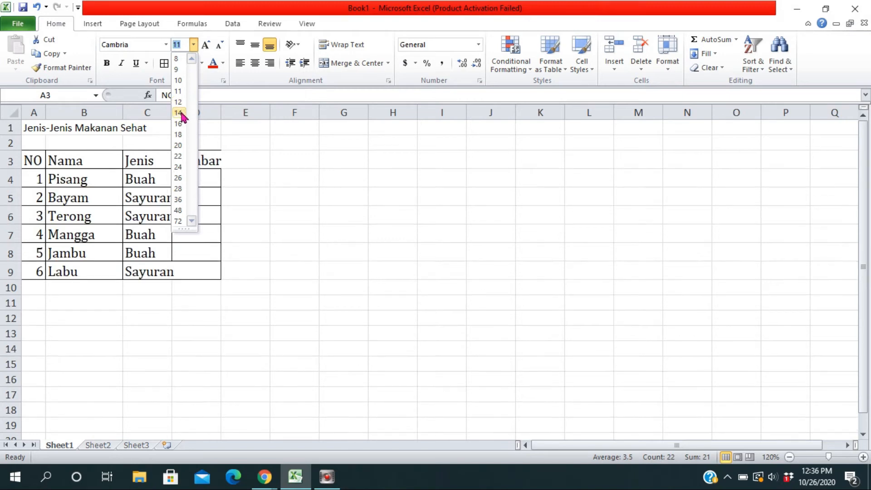
left_click(179, 113)
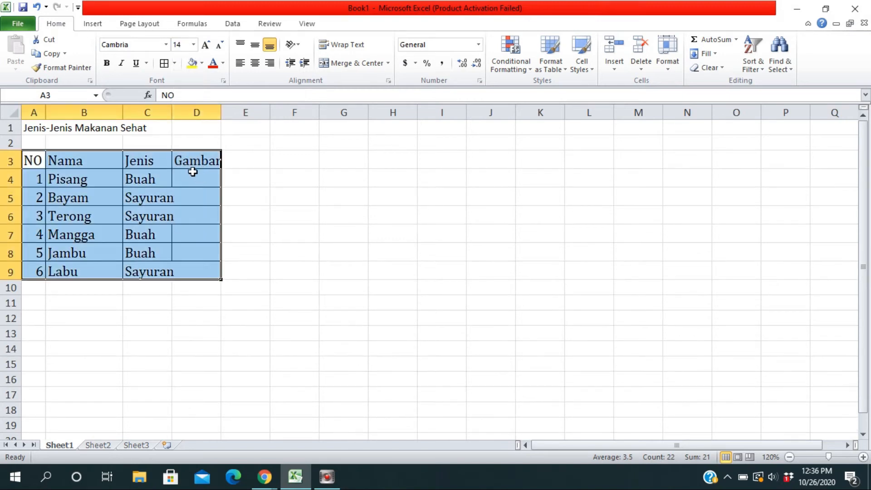
left_click(272, 166)
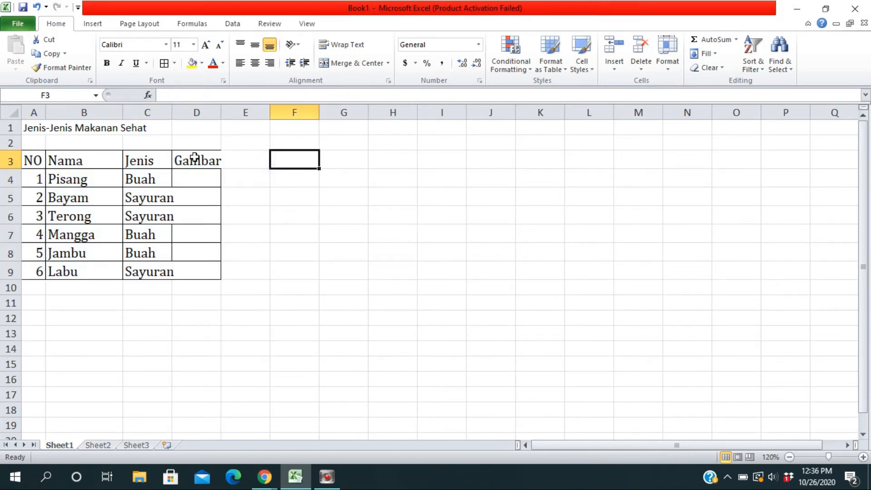
Widen the Jenis and Gambar columns to about twice their width.
left_click_drag(172, 112, 270, 113)
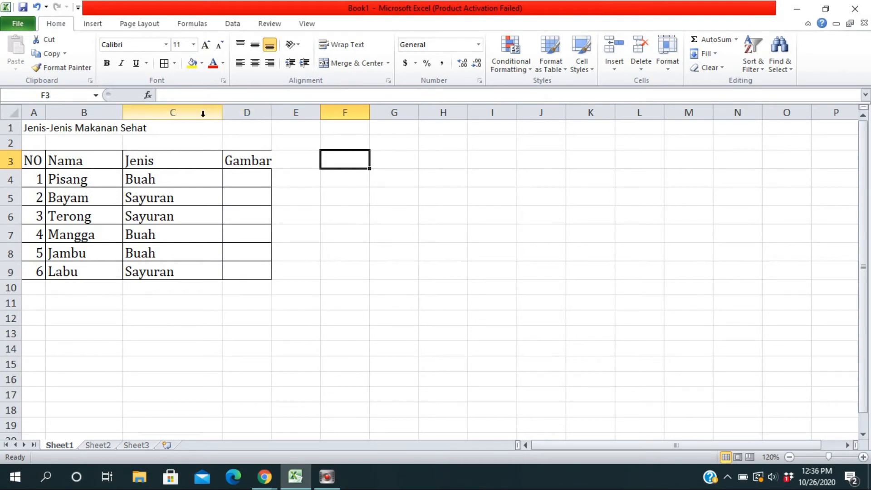
left_click_drag(271, 113, 321, 116)
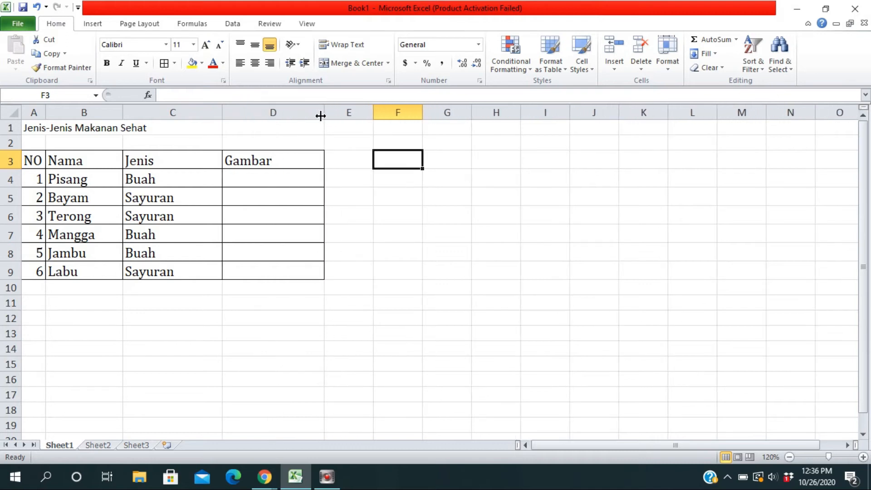
left_click_drag(44, 109, 44, 109)
Increase the row height of rows 4 to 9 together to a little over four times their current height.
left_click(7, 180)
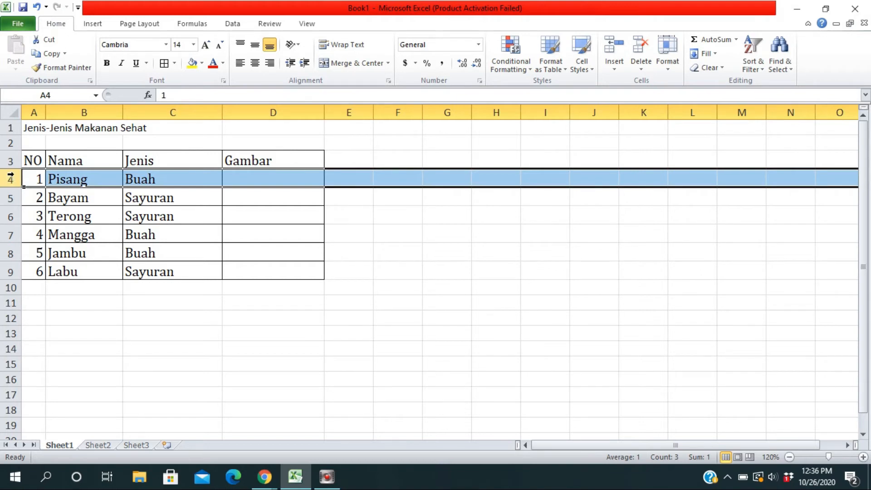
left_click_drag(10, 178, 10, 197)
left_click_drag(11, 234, 10, 273)
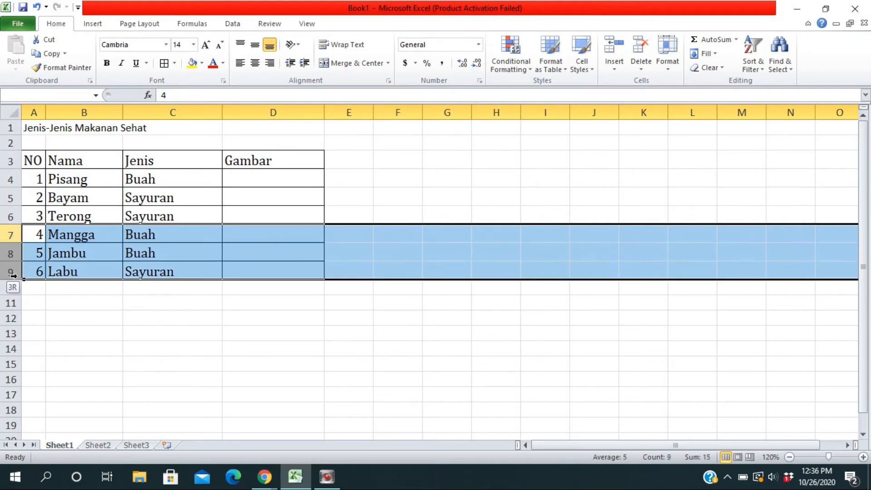
left_click_drag(4, 181, 9, 274)
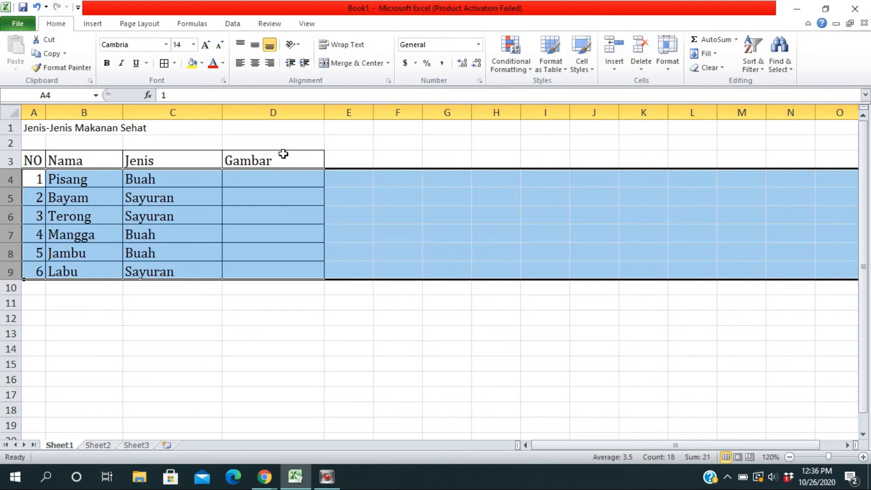
right_click(7, 194)
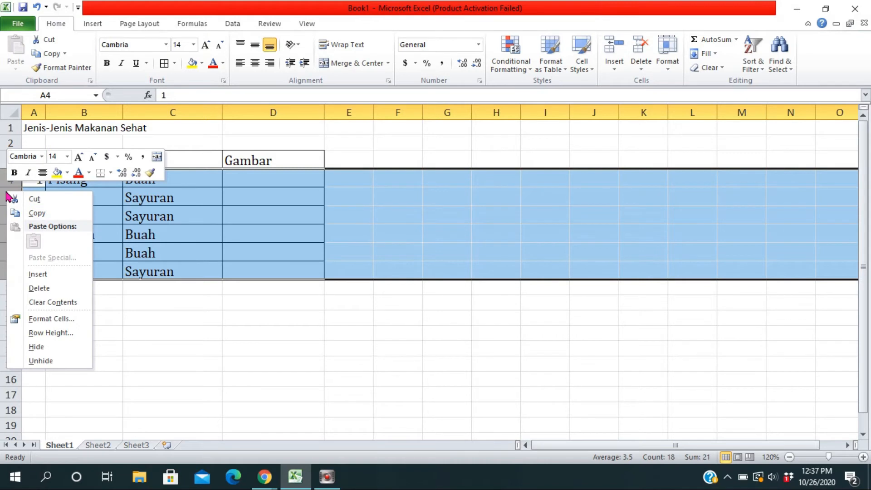
left_click(53, 336)
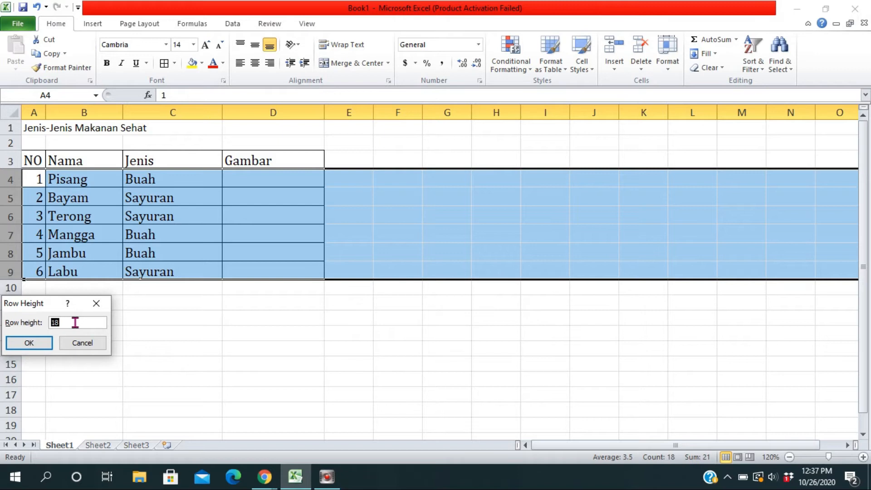
key("Return")
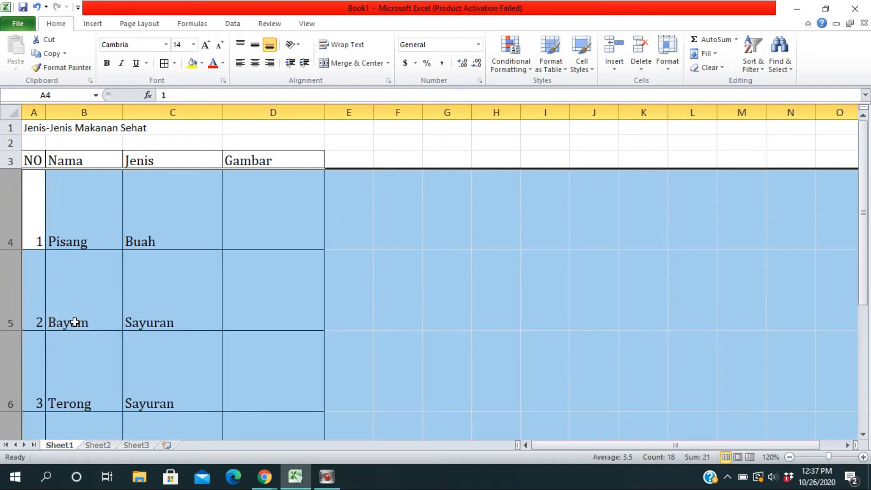
Zoom the worksheet out to 90% to view more of the enlarged table rows.
left_click_drag(865, 223, 868, 296)
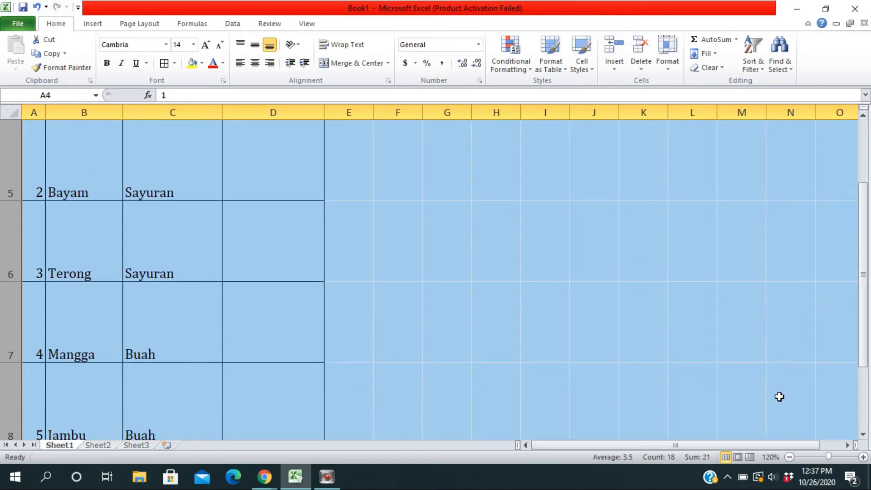
left_click(790, 458)
left_click(790, 457)
left_click(790, 457)
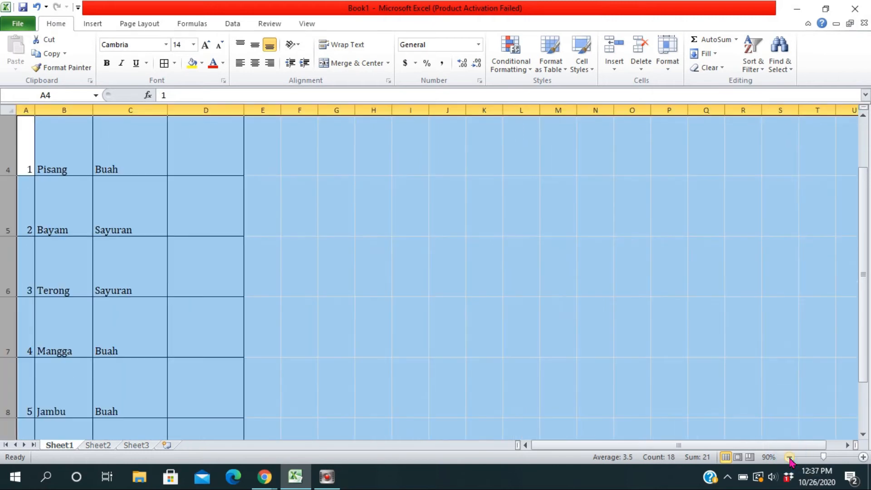
Center the contents of the table range A3 to D9 both vertically and horizontally in their cells.
left_click(790, 457)
left_click(790, 457)
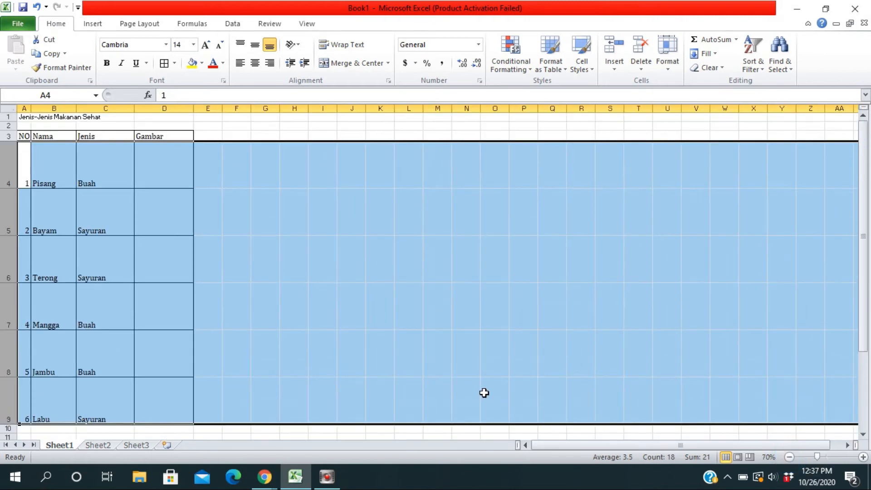
left_click(232, 185)
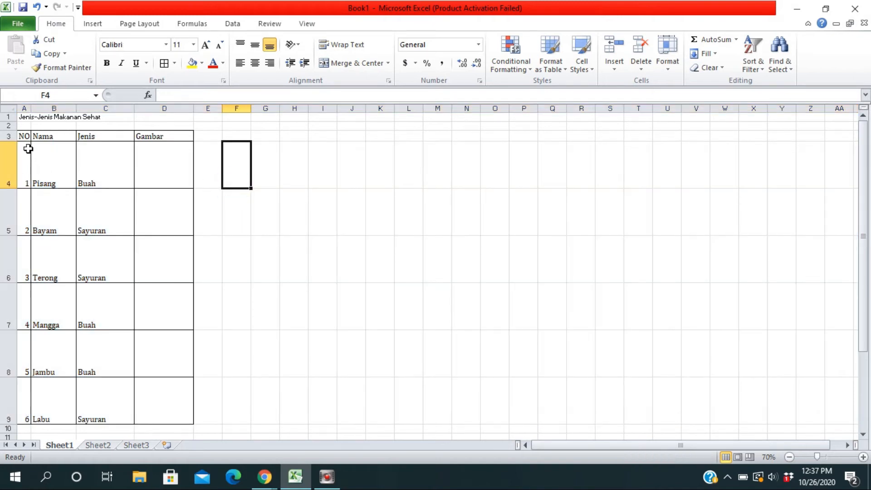
left_click_drag(24, 138, 153, 404)
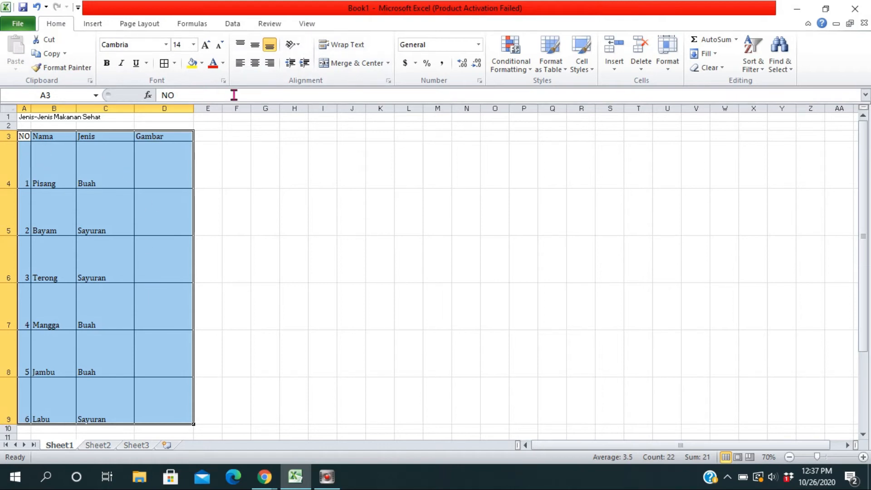
left_click(258, 46)
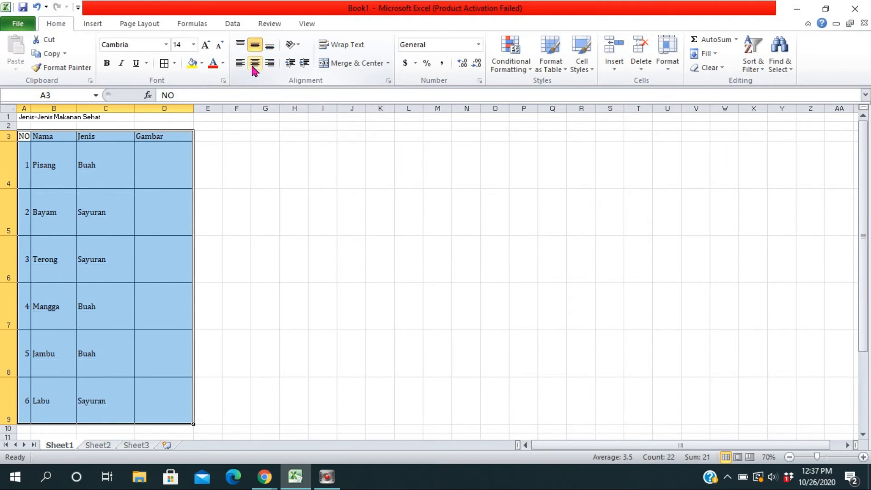
left_click(256, 63)
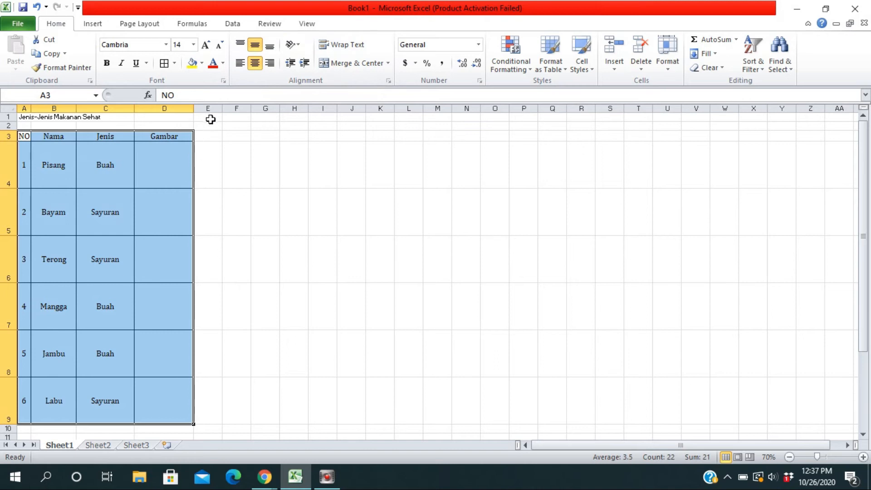
Widen the Gambar column by about a quarter of its width.
left_click_drag(194, 107, 207, 107)
left_click(224, 108)
left_click(322, 176)
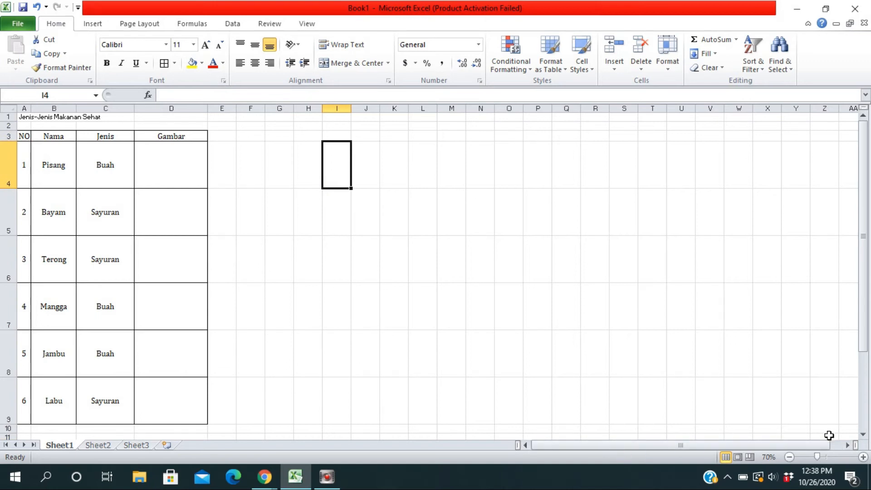
Merge and center the title Jenis-Jenis Makanan Sehat across cells A1 to D1.
left_click(864, 457)
left_click(864, 457)
left_click(864, 457)
left_click(864, 457)
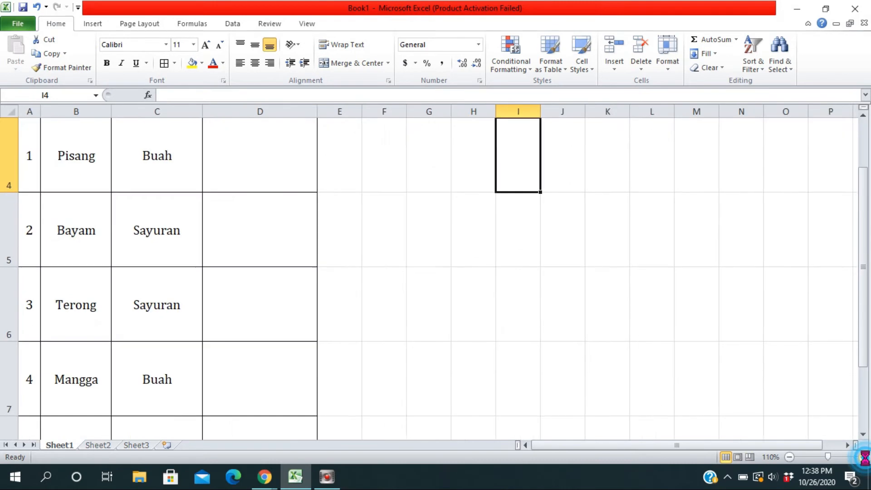
left_click(864, 457)
left_click_drag(867, 223, 866, 211)
left_click_drag(31, 123, 97, 126)
left_click_drag(187, 127, 240, 126)
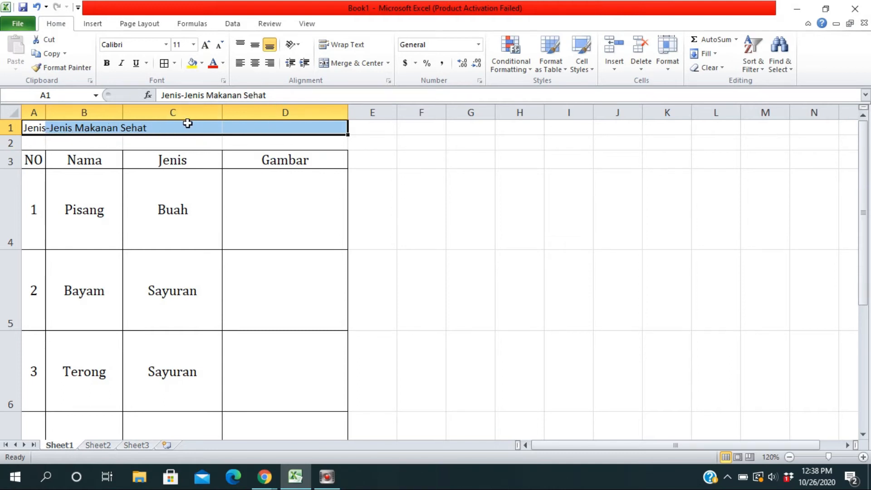
left_click(364, 66)
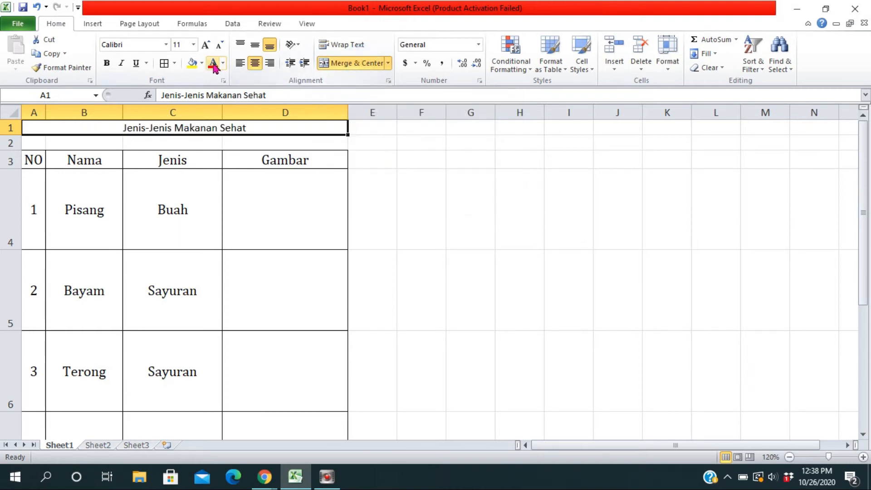
Set the merged title above the table to Cambria, size 18.
left_click(167, 44)
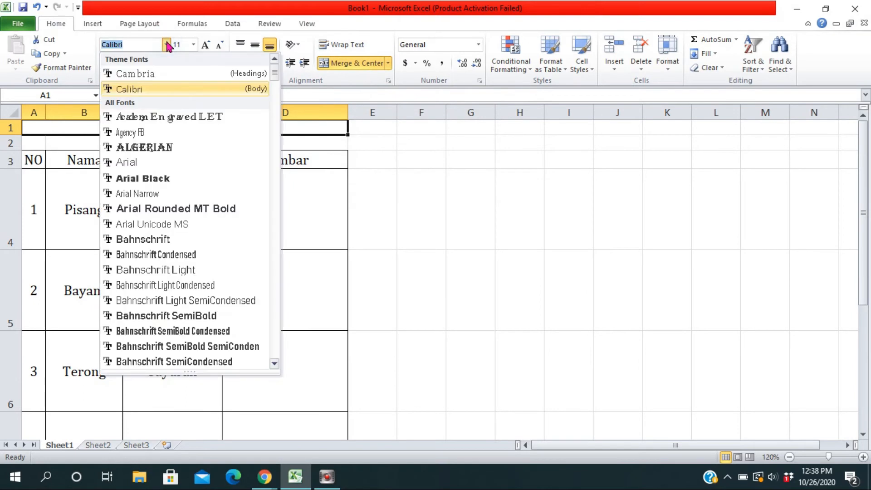
left_click(160, 74)
left_click(193, 45)
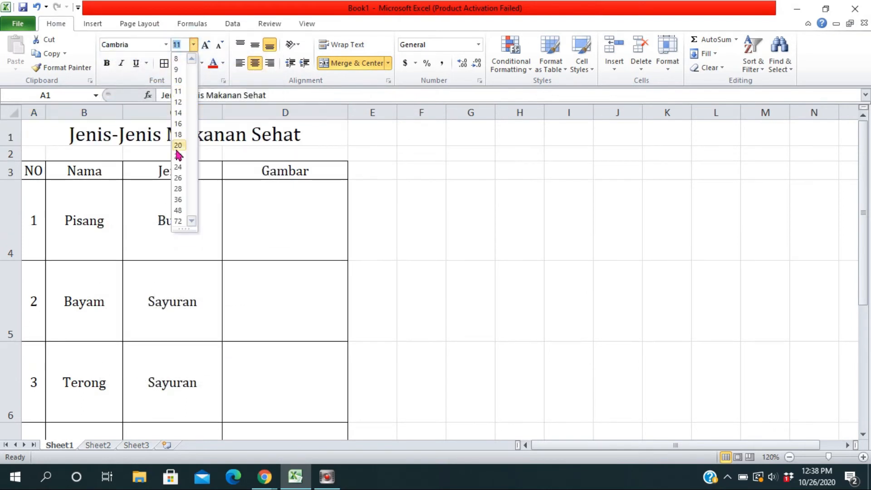
left_click(178, 137)
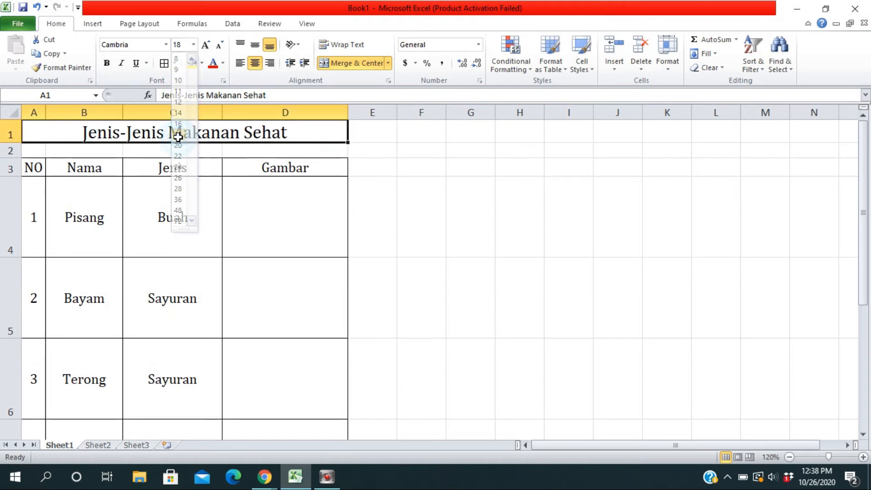
left_click(276, 233)
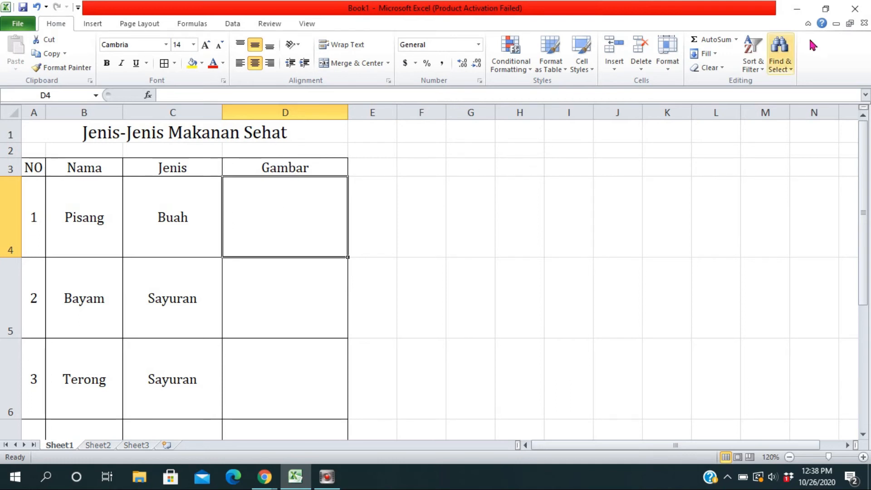
Switch to the Chrome window with the mangga image results and search Google for "gambar jambu" in a new tab.
left_click(265, 477)
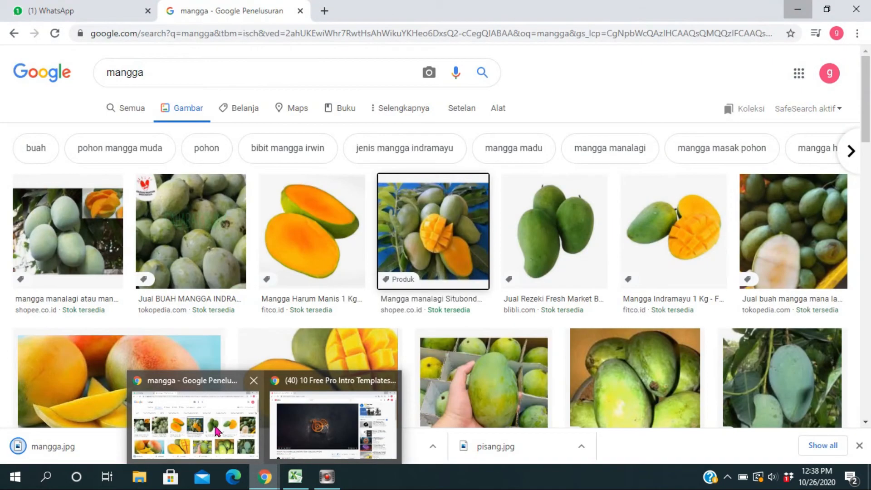
left_click(215, 429)
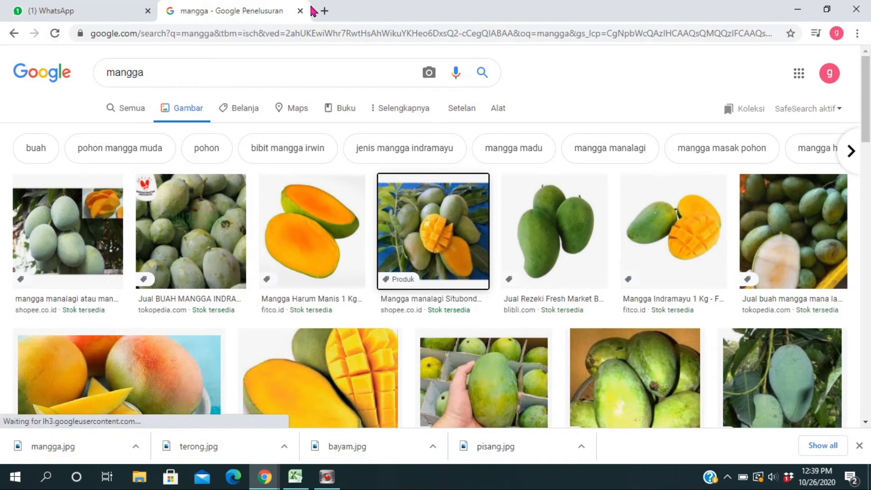
left_click(325, 11)
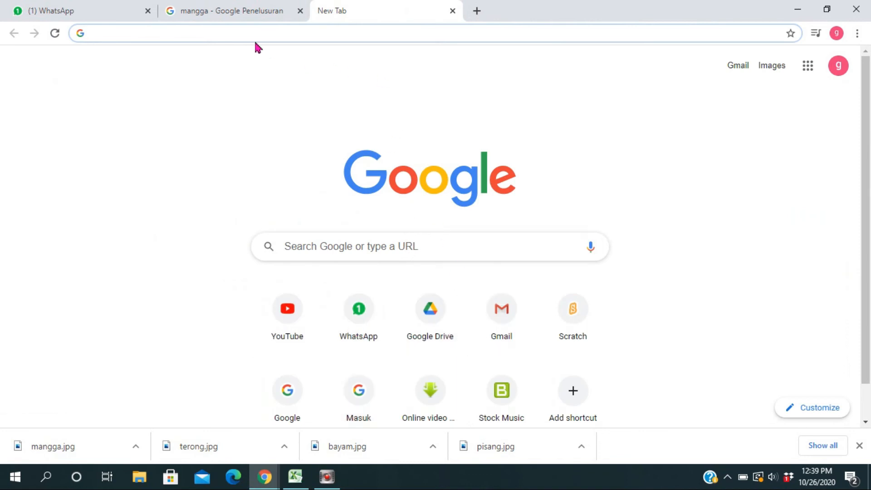
left_click(169, 29)
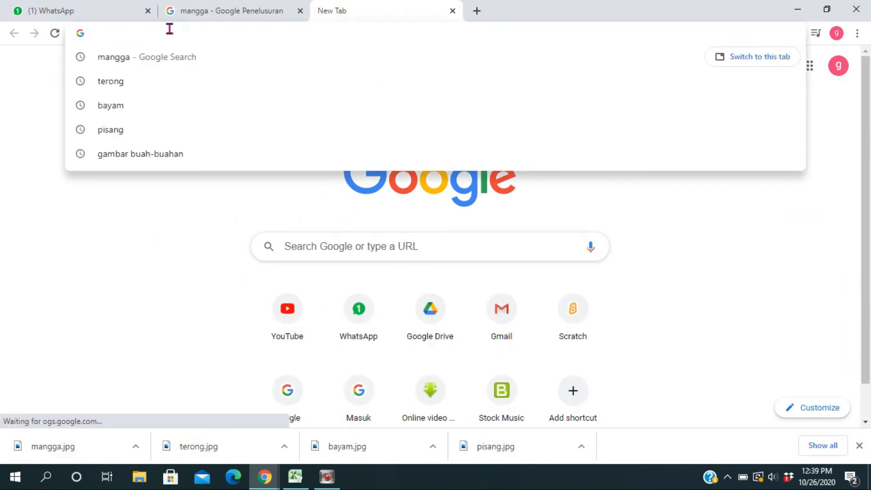
type("gambar")
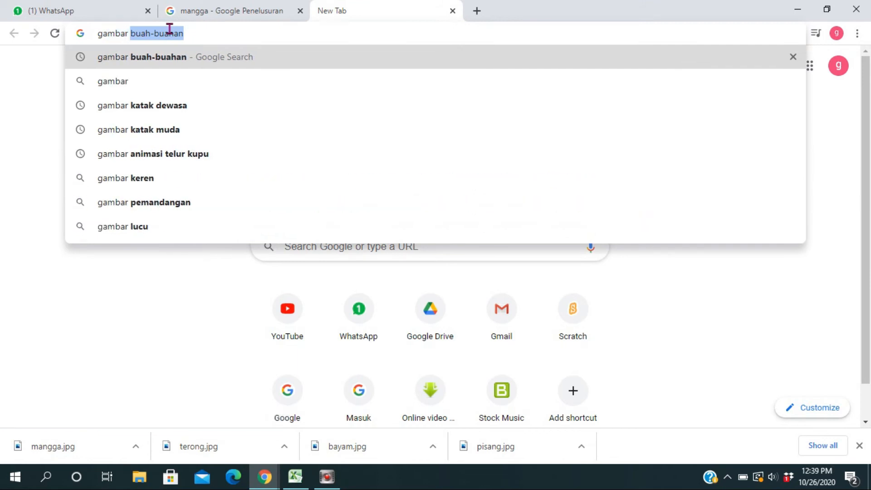
type(" jambu")
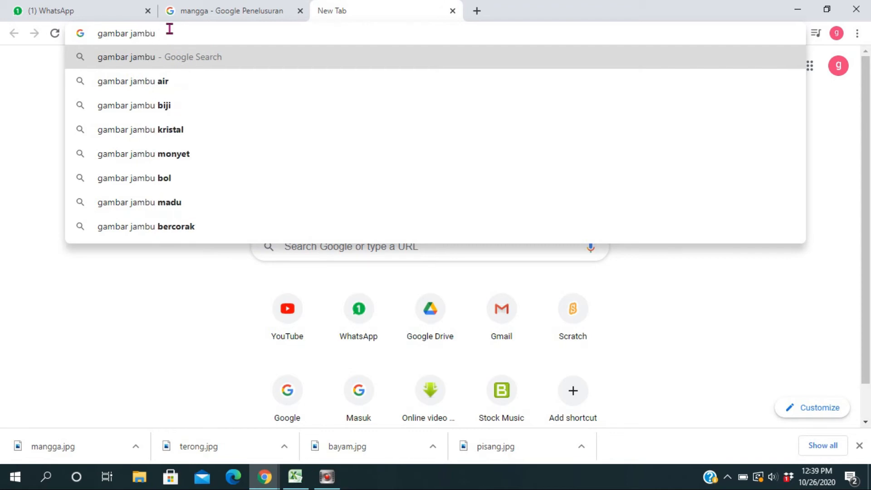
key("Return")
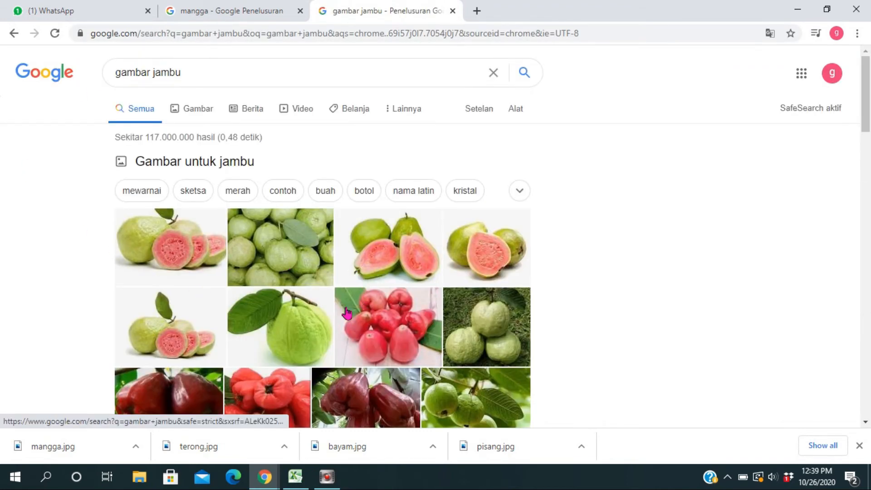
Save the detikHealth picture of whole and halved pink guavas as jambu in the gambar download folder on DATA (E:).
left_click(380, 262)
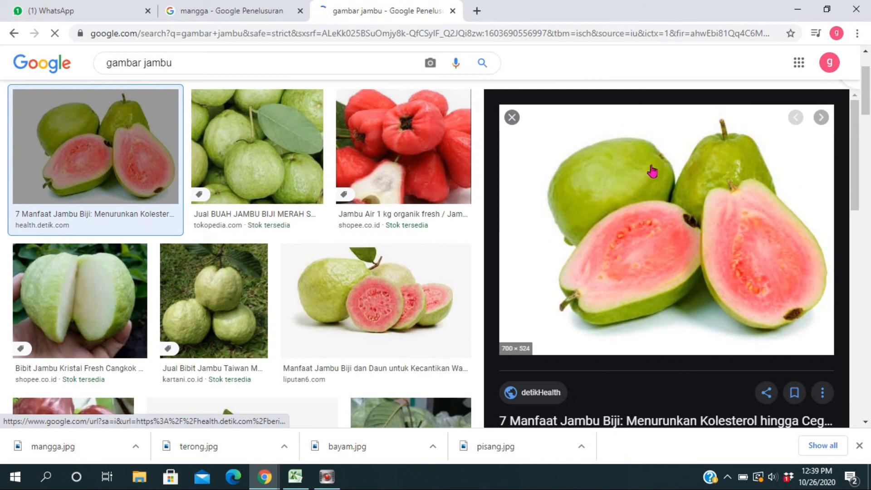
right_click(654, 160)
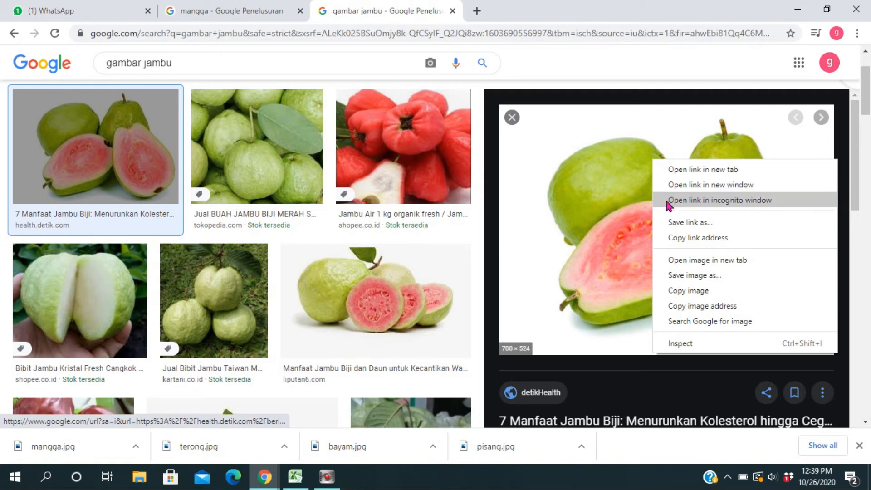
left_click(709, 277)
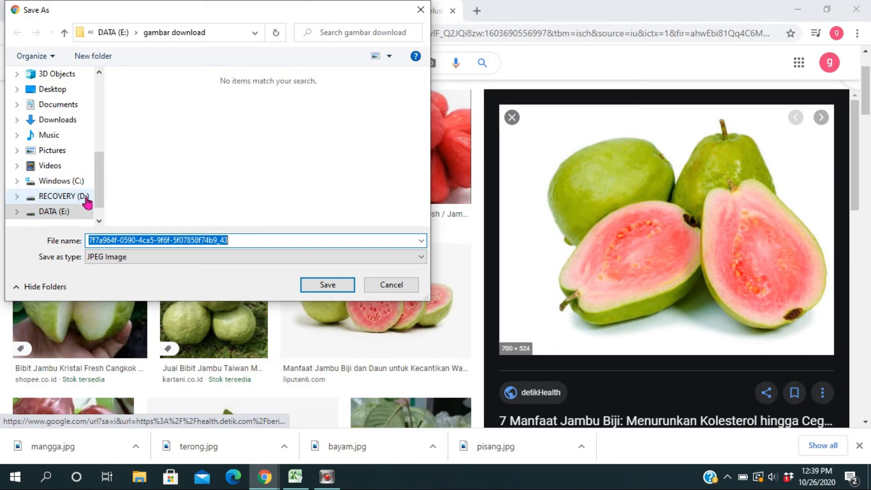
left_click(83, 211)
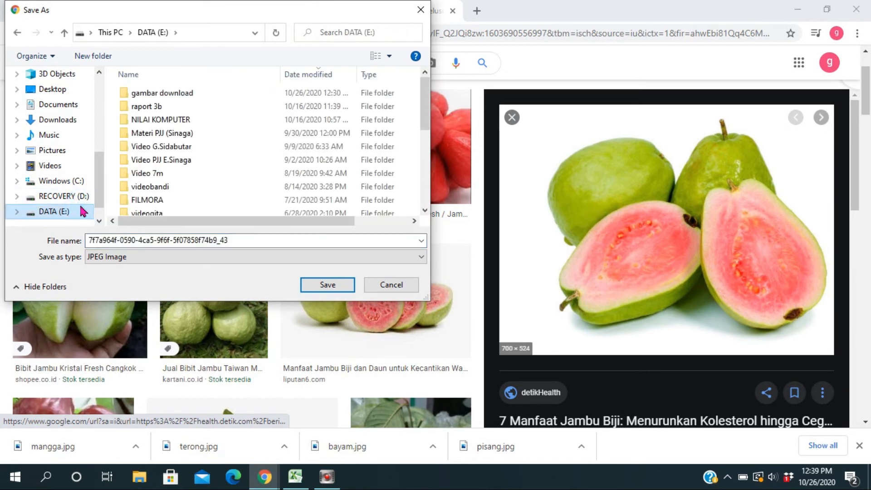
double_click(175, 95)
left_click(237, 241)
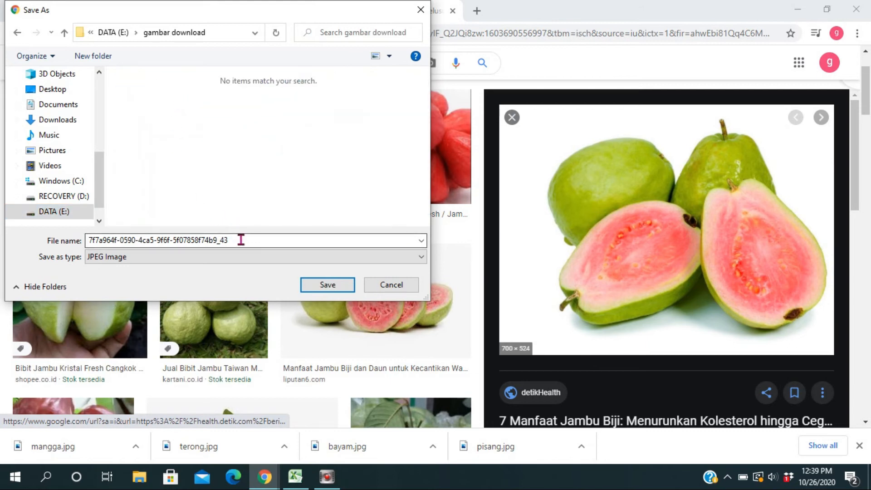
key("ctrl+a")
type("jamb")
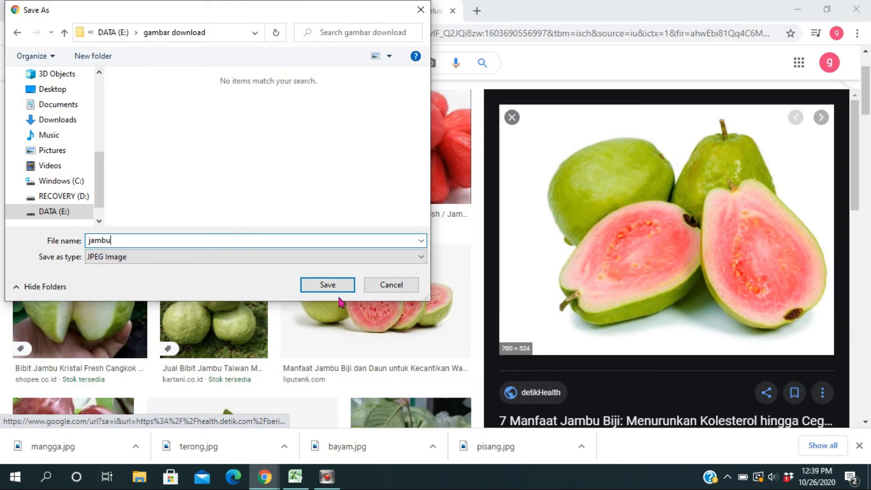
left_click(339, 285)
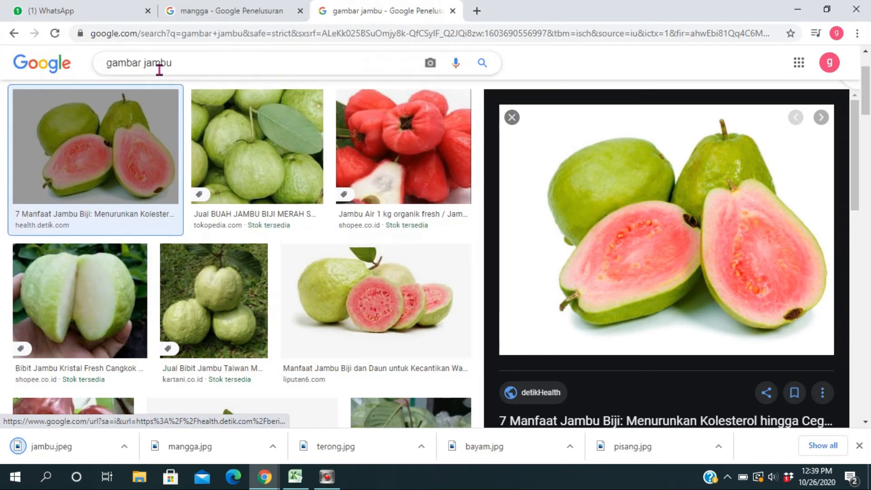
Change the image search to "gambar labu".
left_click(186, 64)
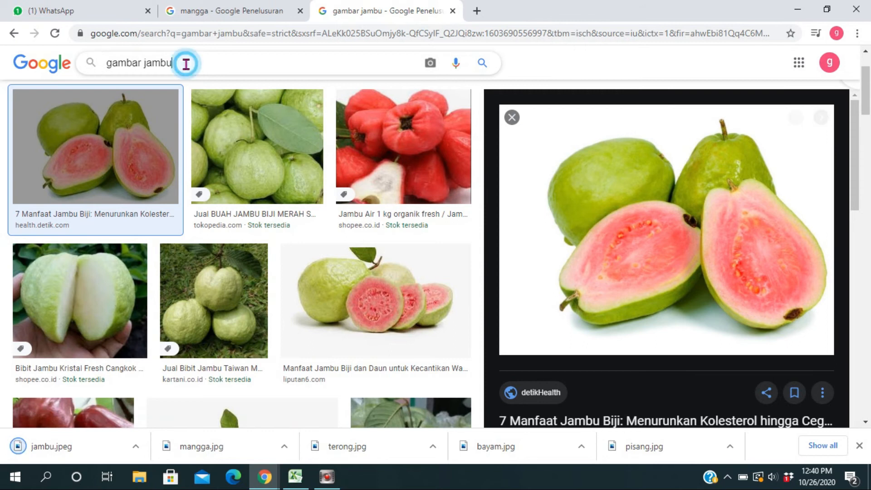
key("BackSpace")
key("BackSpace")
key("BackSpace")
key("BackSpace")
key("BackSpace")
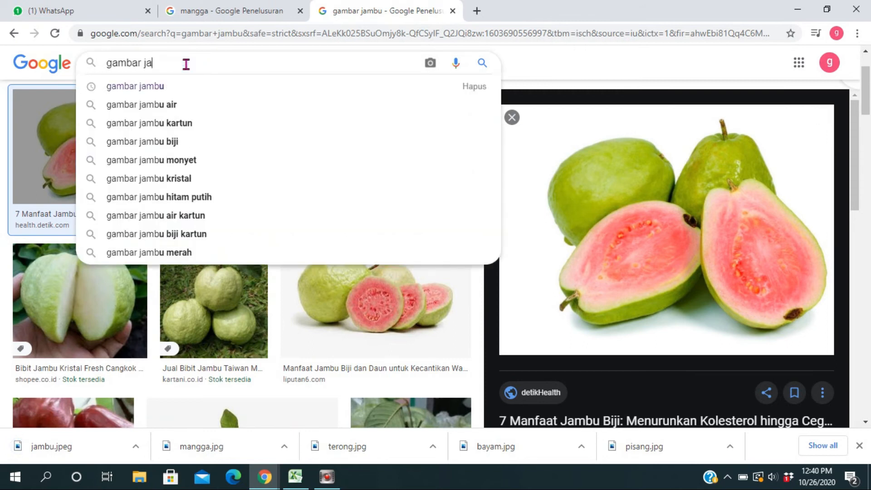
type("la")
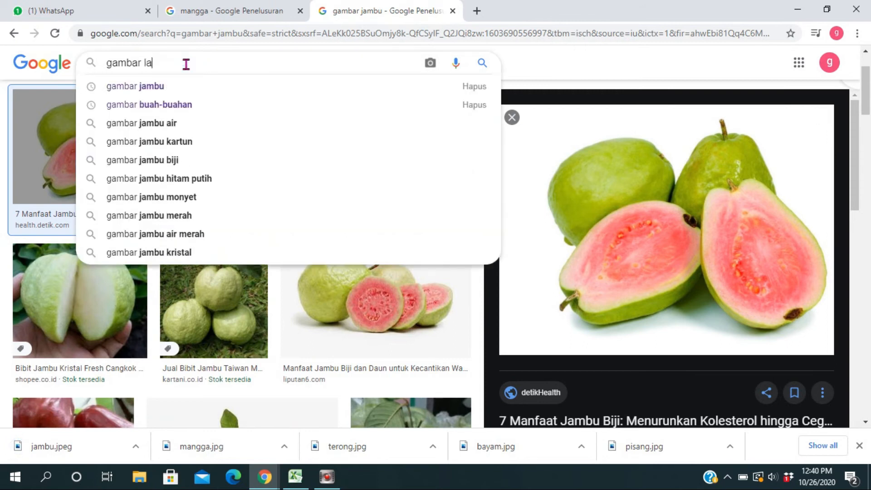
type("bu")
key("Return")
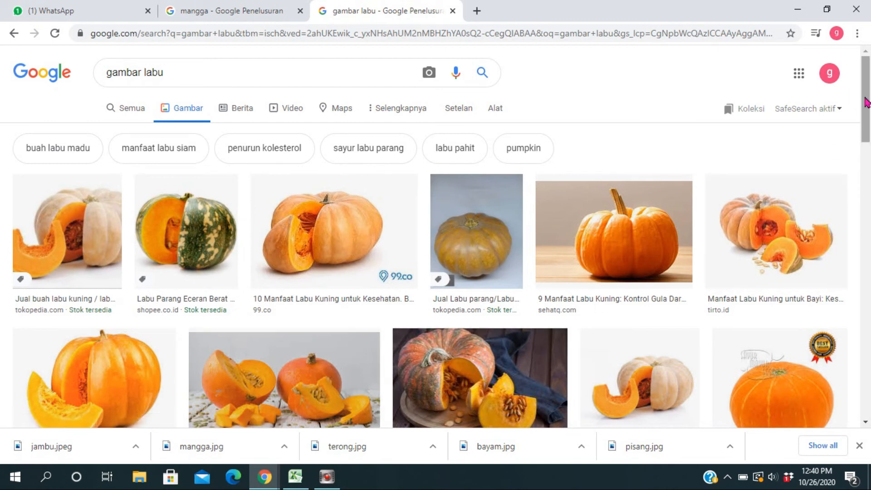
Save the medium.com picture of cut orange pumpkins as labu in the gambar download folder on DATA (E:).
scroll(271, 234, "down", 3)
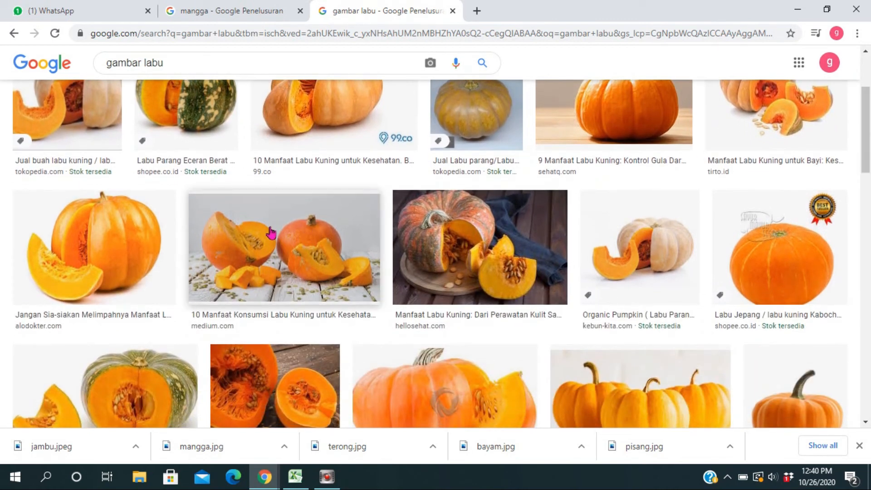
right_click(271, 232)
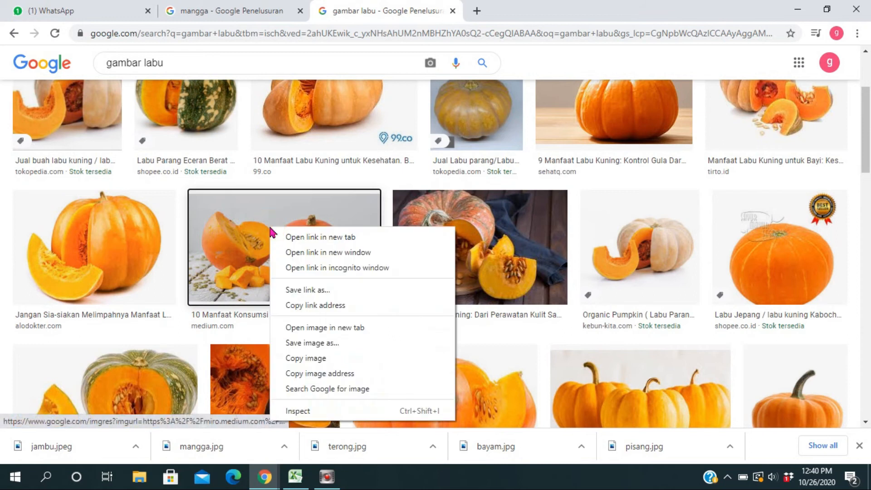
left_click(320, 343)
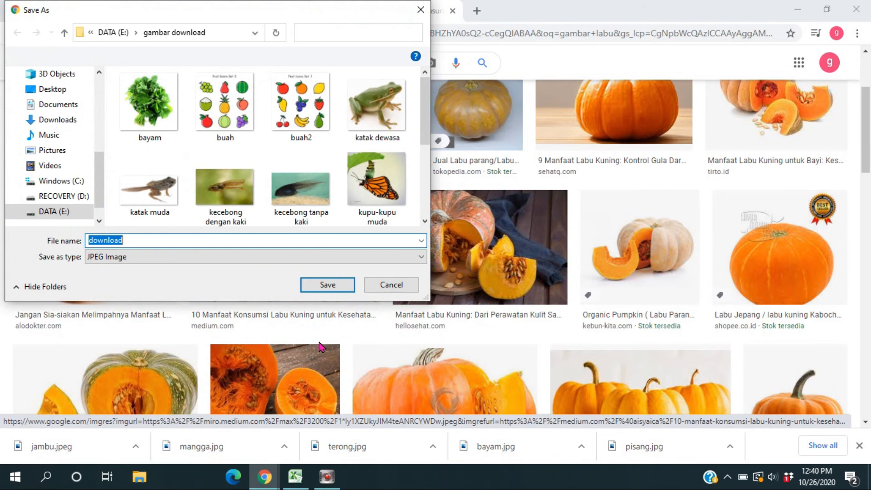
type("labu")
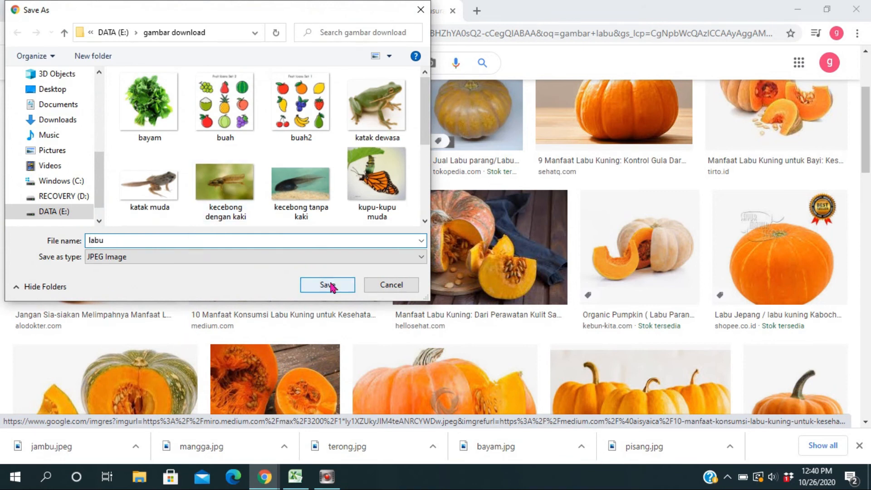
left_click(330, 284)
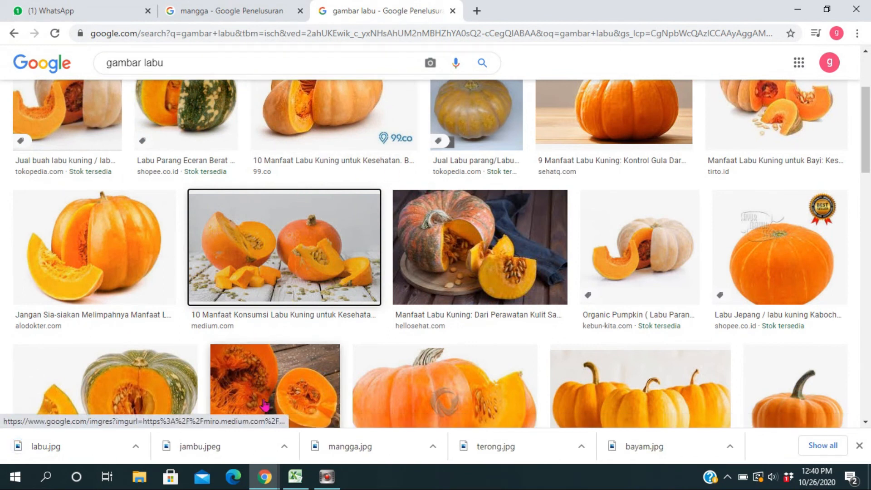
Switch to the Excel workbook and insert the pisang picture from the gambar download folder on DATA (E:) at D4.
left_click(295, 476)
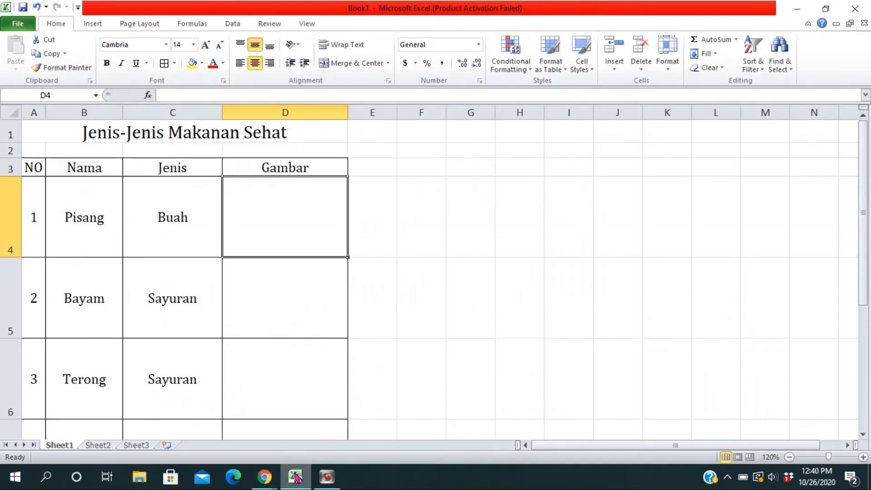
left_click(93, 25)
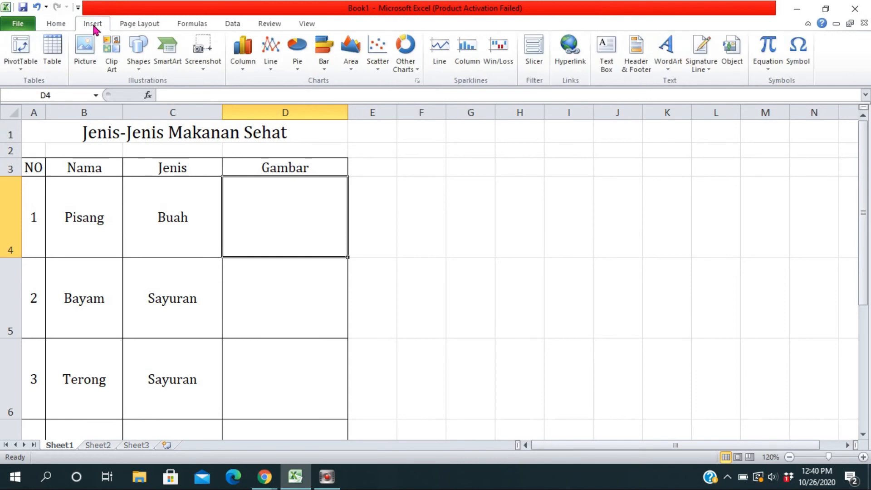
left_click(86, 55)
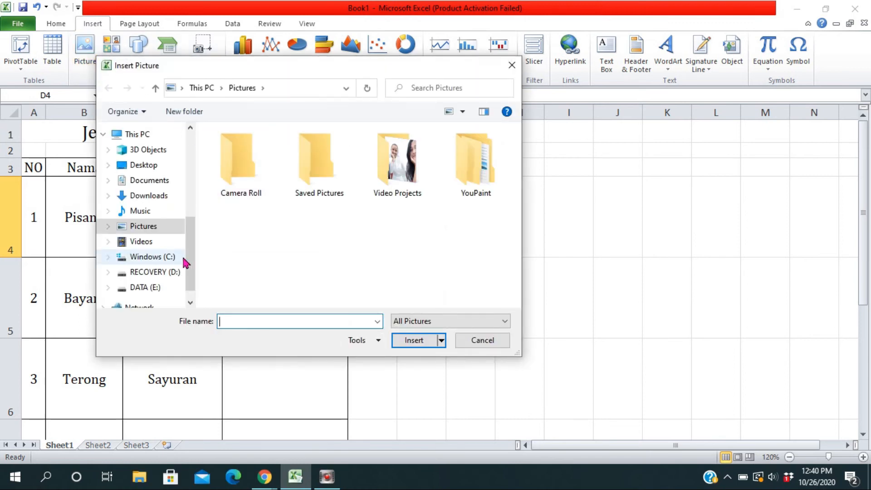
left_click(158, 289)
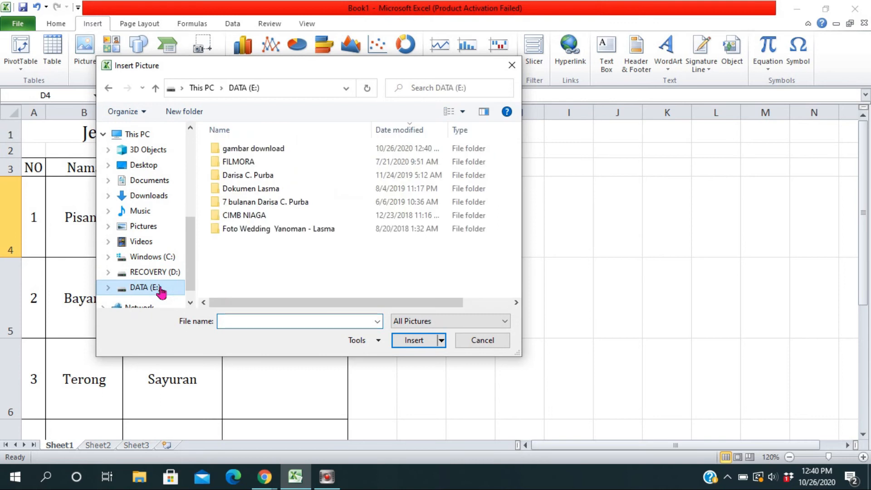
double_click(268, 148)
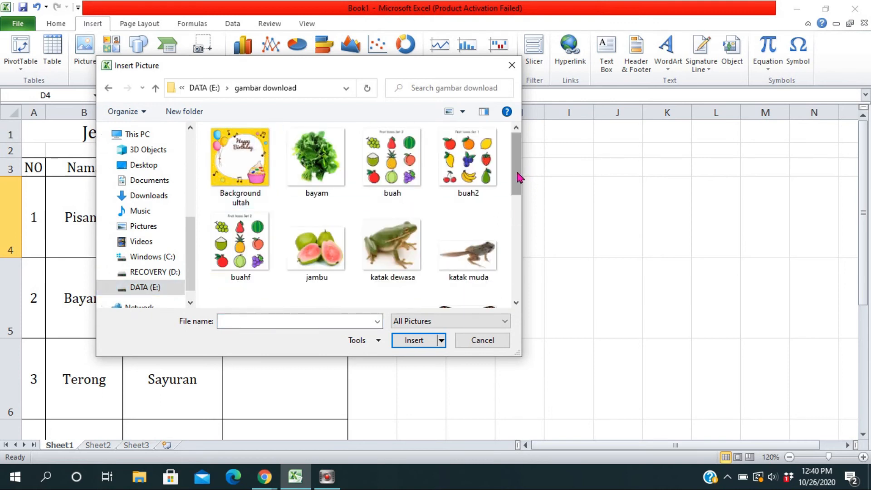
left_click_drag(516, 171, 518, 261)
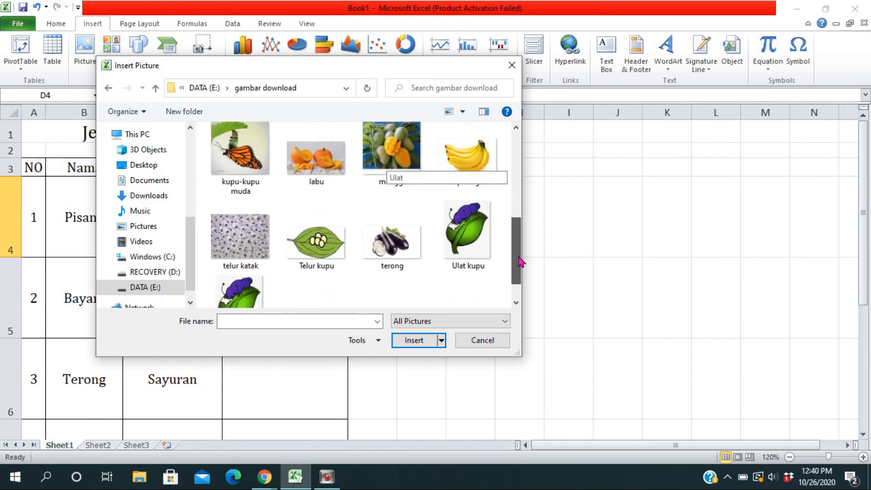
left_click(458, 157)
left_click(414, 340)
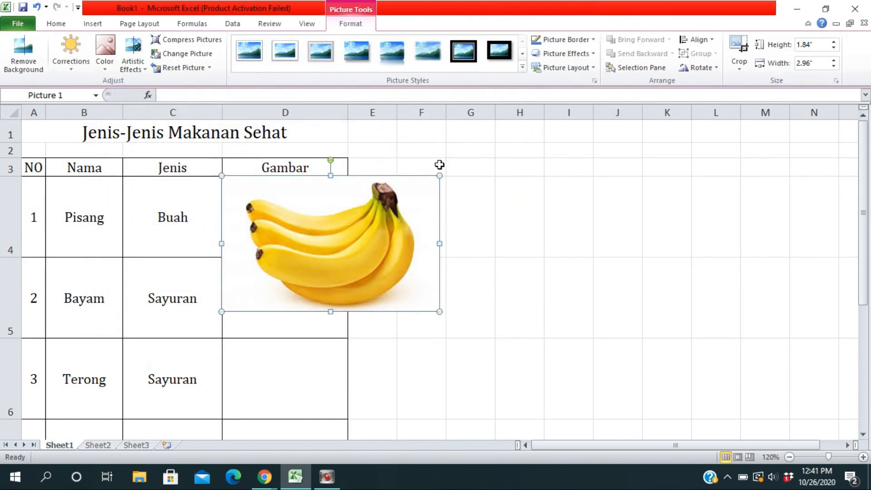
Shrink the banana picture to about 0.9" high by 1.45" wide and fit it inside the Pisang row's Gambar cell.
left_click_drag(439, 176, 318, 210)
left_click_drag(363, 169, 338, 186)
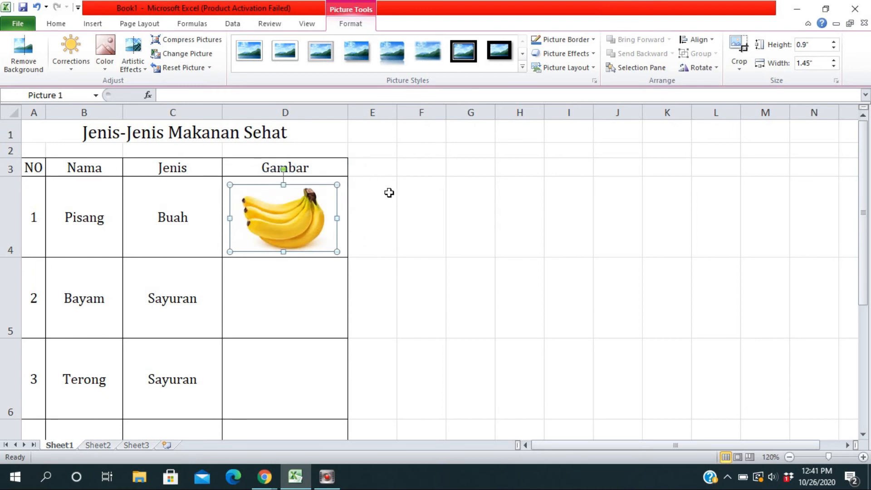
left_click(390, 193)
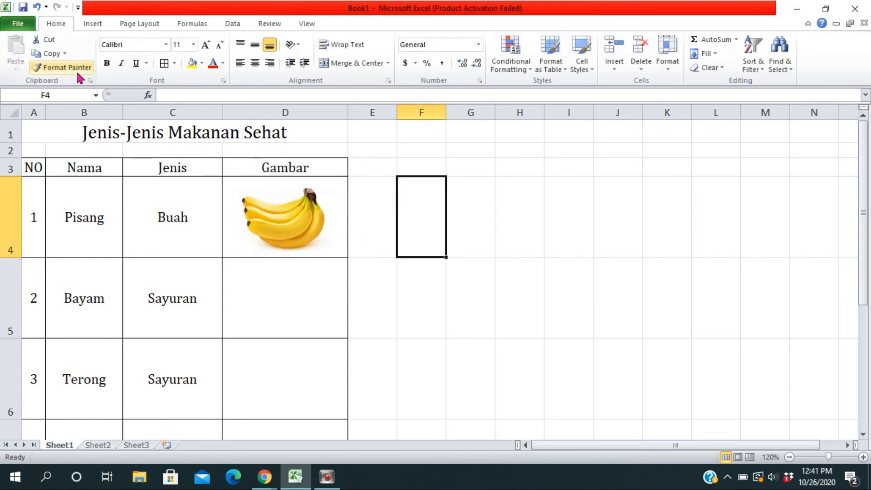
Insert the bayam picture from the gambar download folder into the sheet.
left_click(92, 25)
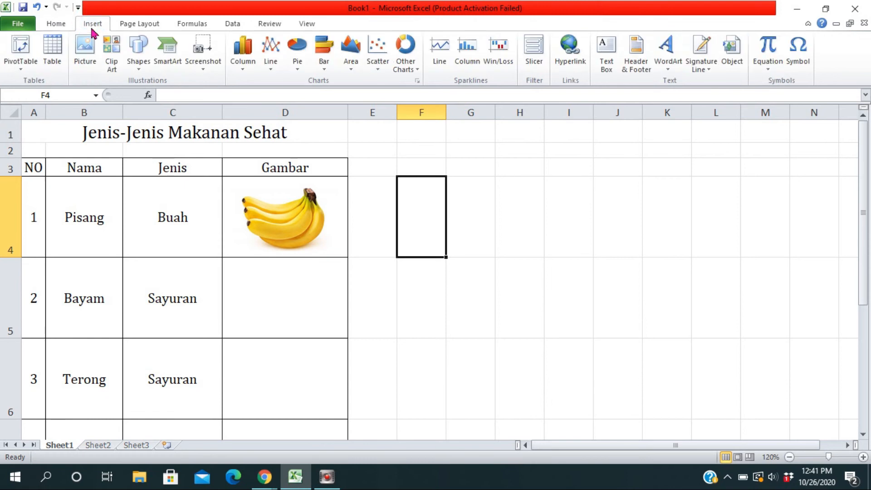
left_click(85, 51)
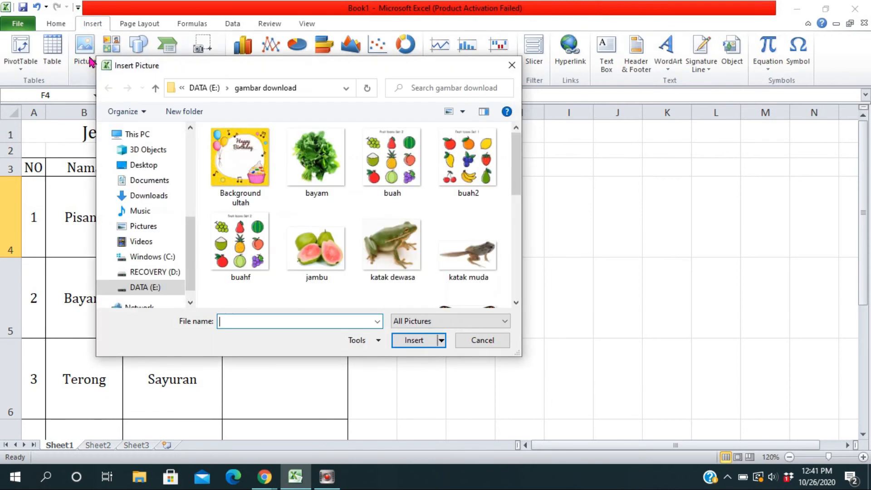
left_click(310, 175)
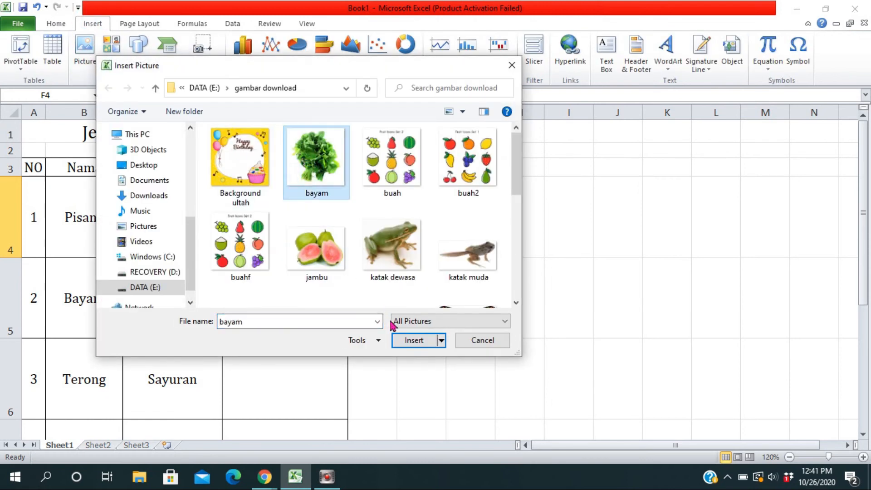
left_click(408, 341)
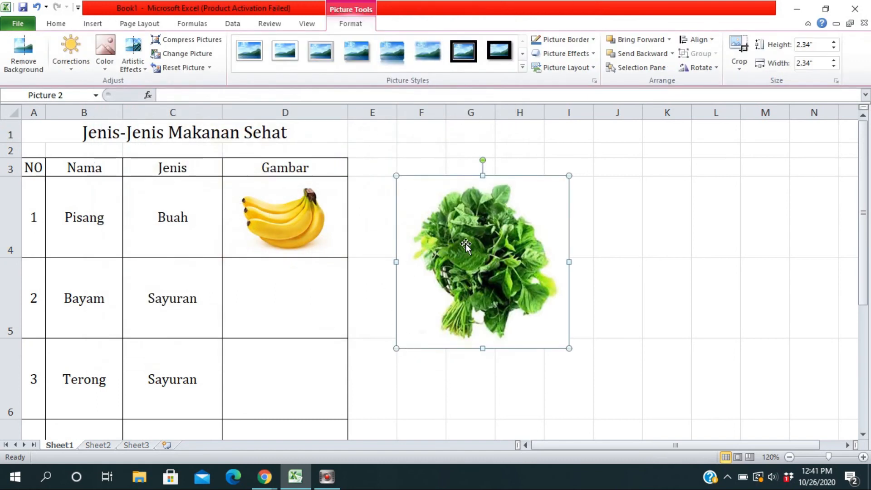
Move the spinach picture into the Bayam row's Gambar cell and shrink it to about 0.97" square.
left_click_drag(466, 246, 297, 288)
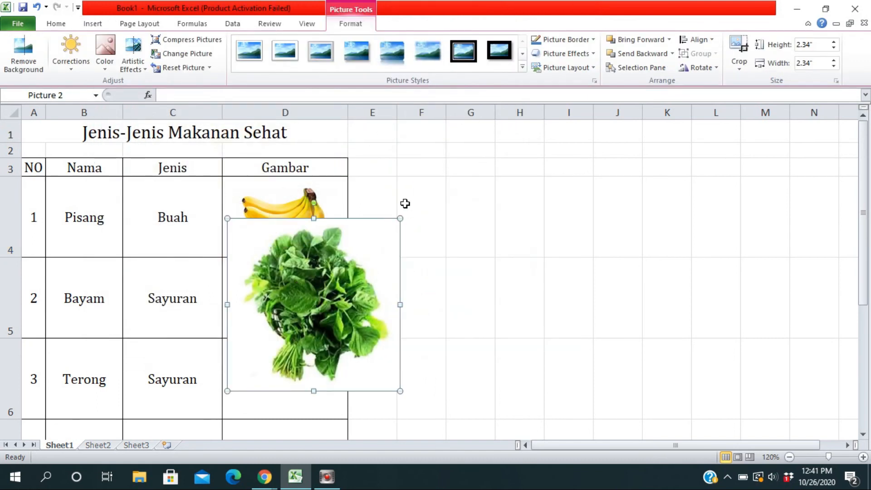
left_click_drag(401, 218, 320, 298)
left_click_drag(293, 323, 304, 276)
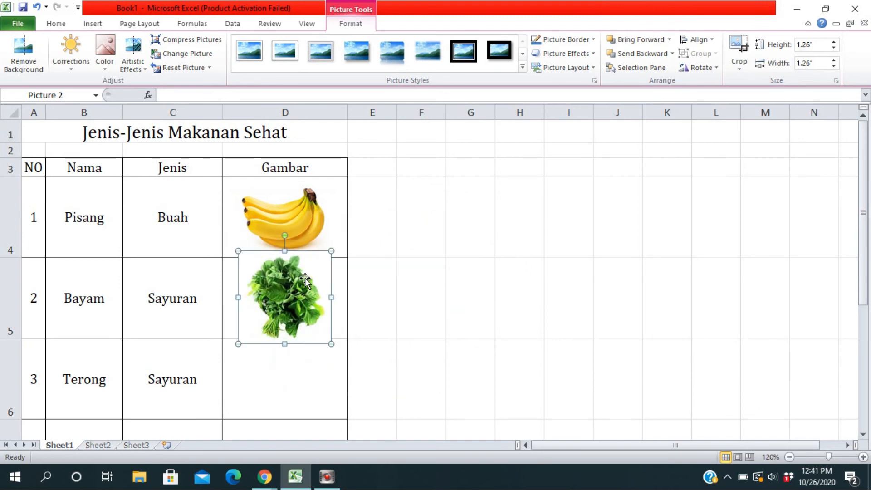
left_click_drag(331, 250, 302, 288)
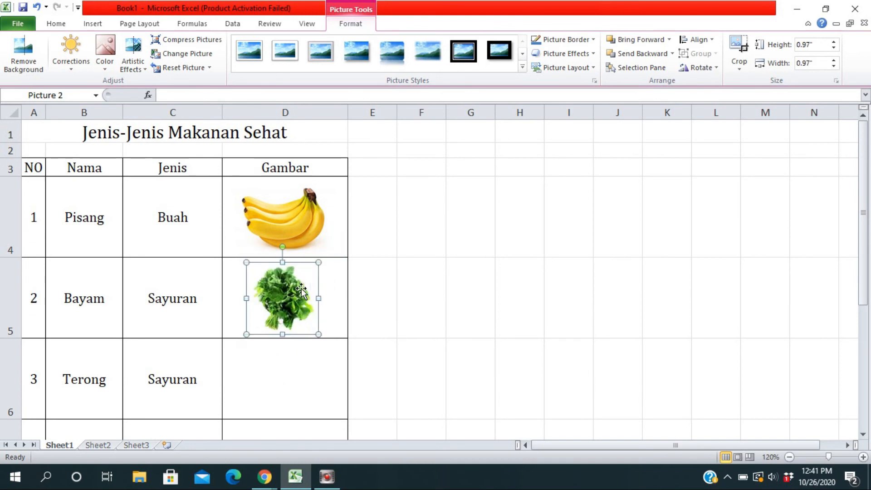
left_click(442, 265)
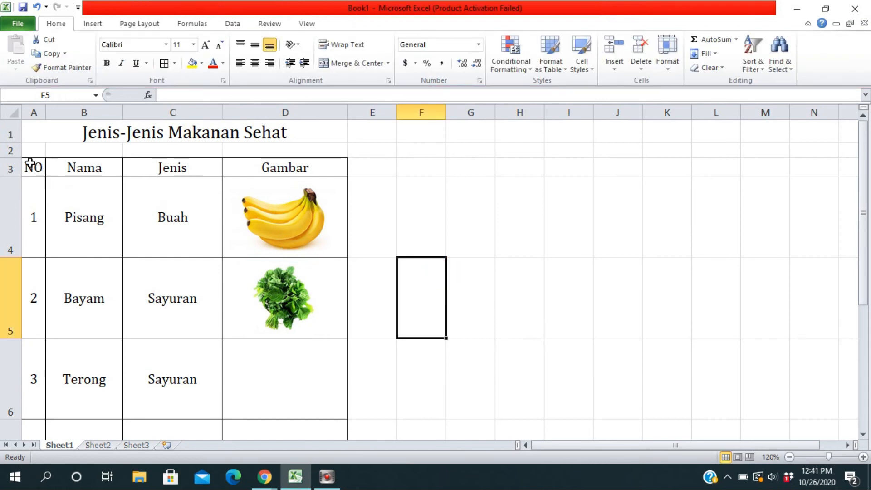
Fill the table's header cells A3:D3 with a light orange theme colour.
left_click_drag(30, 164, 268, 163)
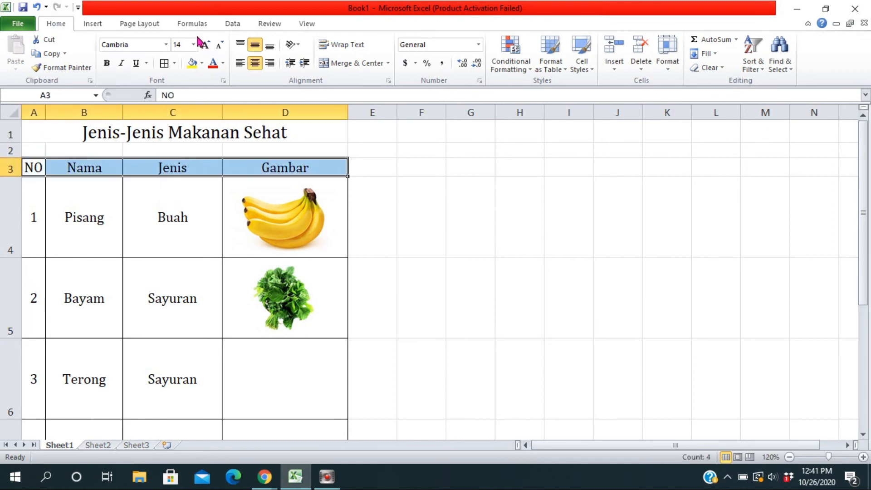
left_click(202, 64)
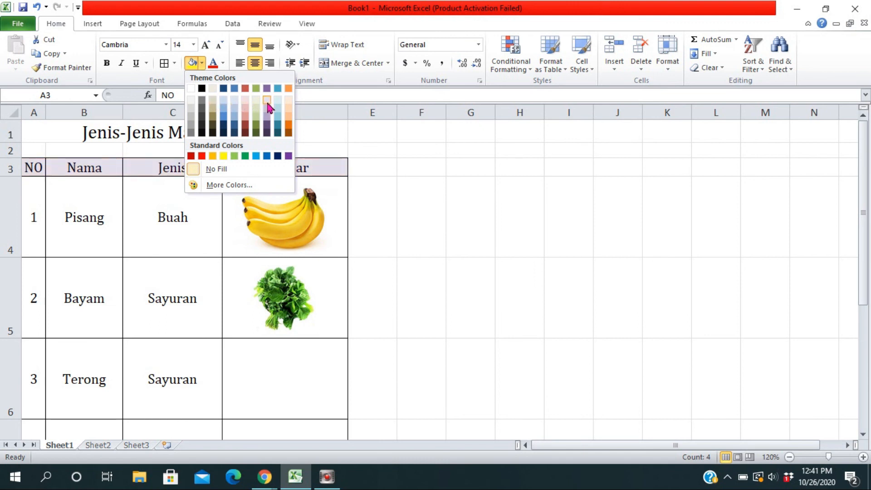
left_click(289, 119)
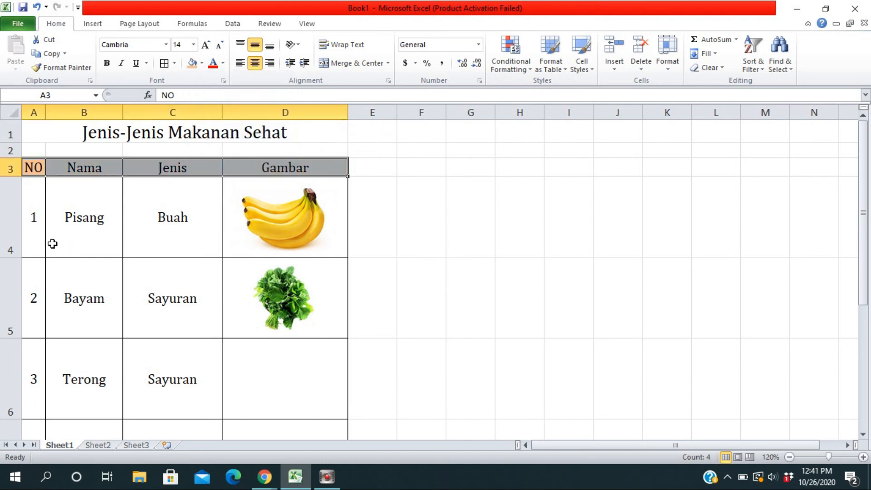
Fill the Pisang row, cells A4:D4, with a light blue theme colour.
left_click_drag(42, 238, 282, 247)
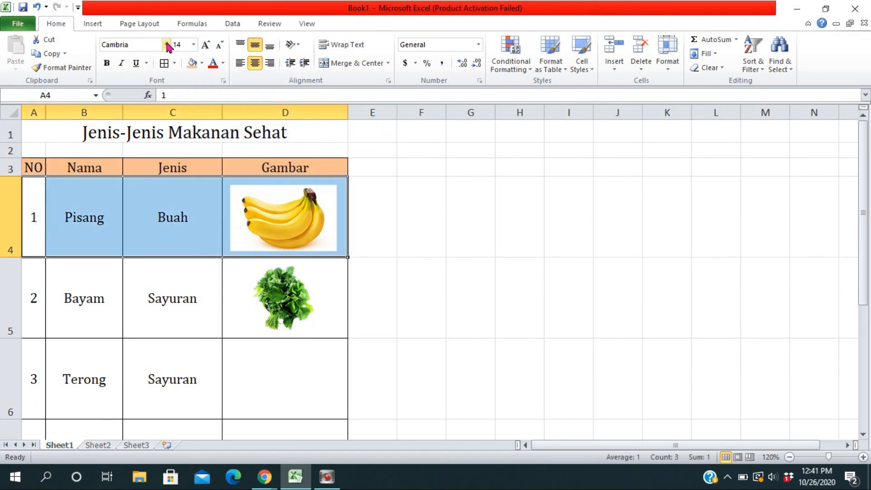
left_click(202, 63)
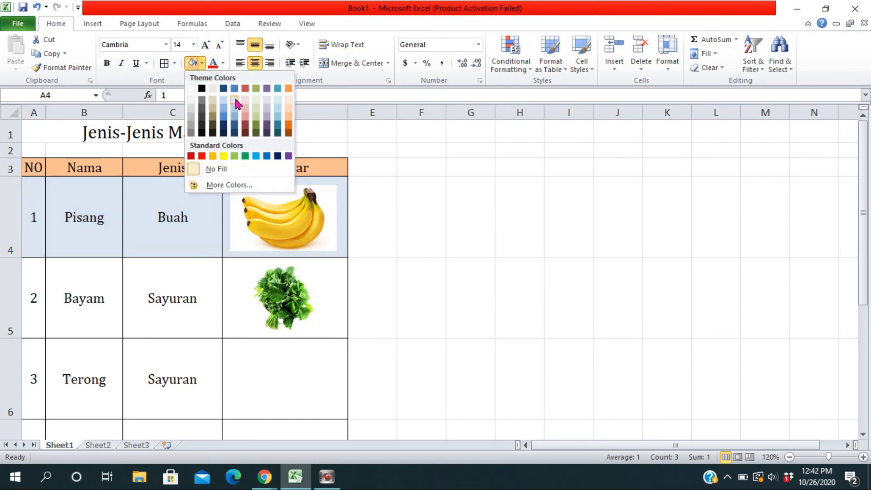
left_click(235, 115)
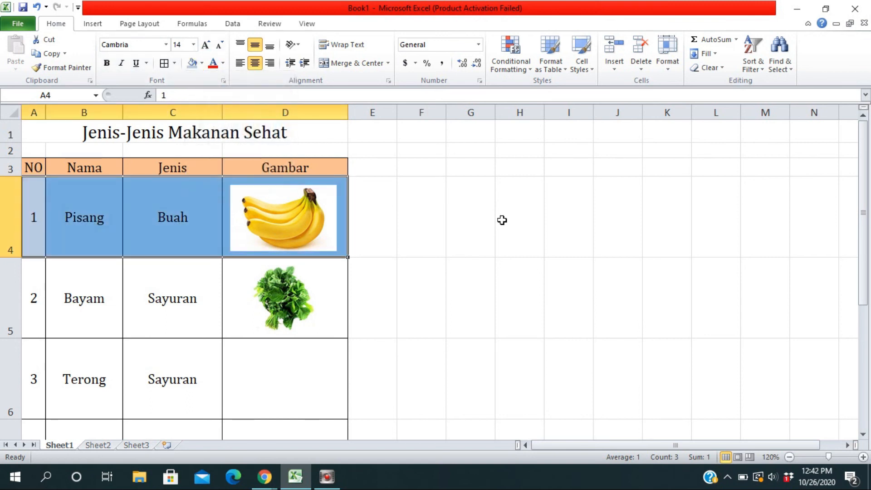
Try a bevelled preset picture style on the banana picture in the Pisang row.
left_click(312, 227)
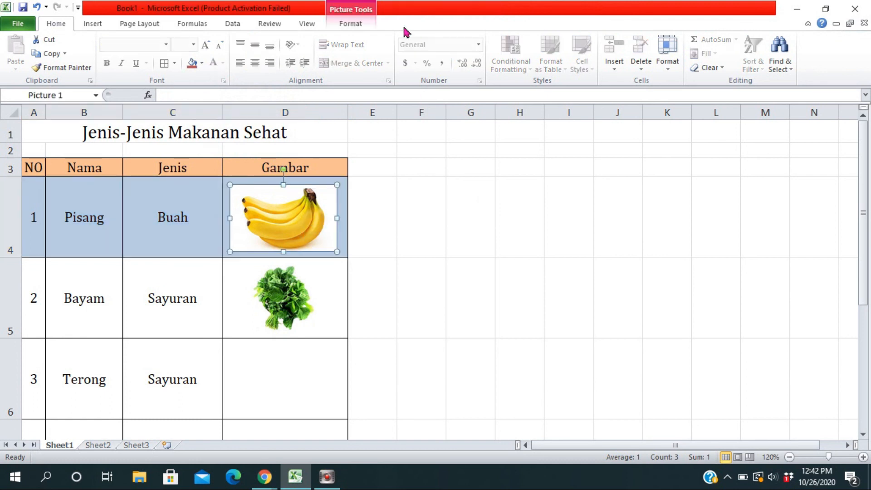
left_click(358, 30)
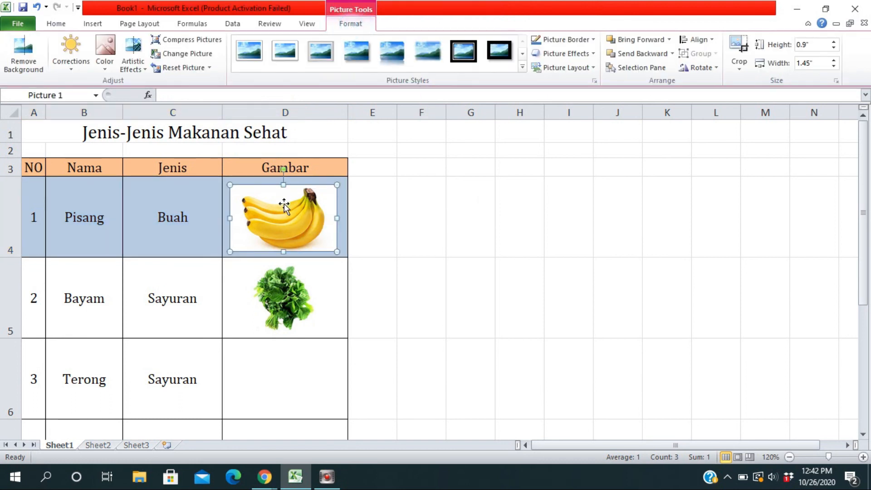
left_click(524, 68)
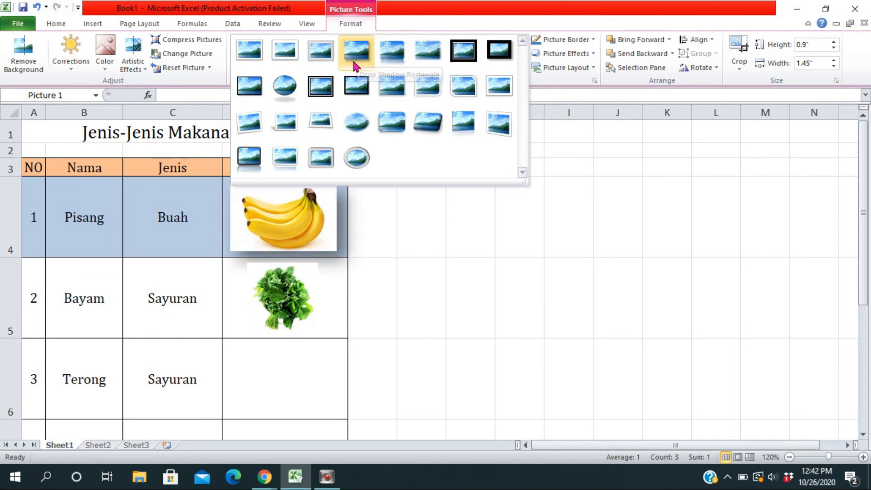
left_click(396, 131)
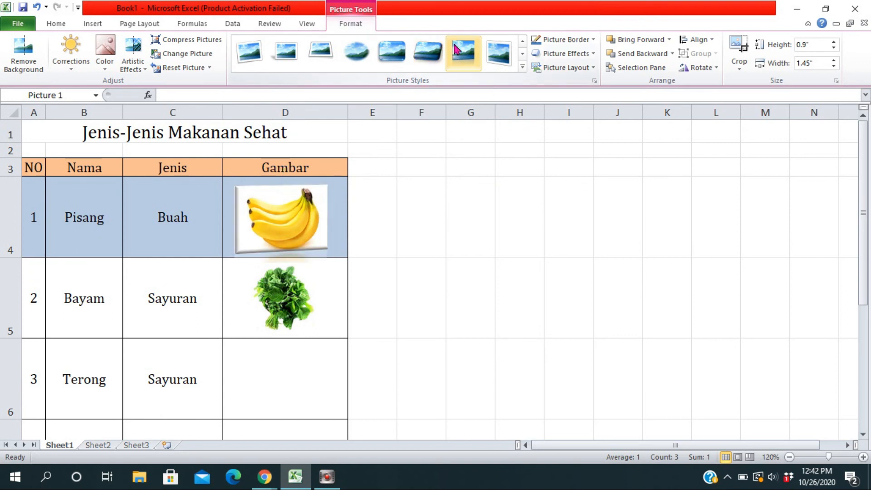
Make the banana picture's white background transparent with Set Transparent Color.
left_click(109, 70)
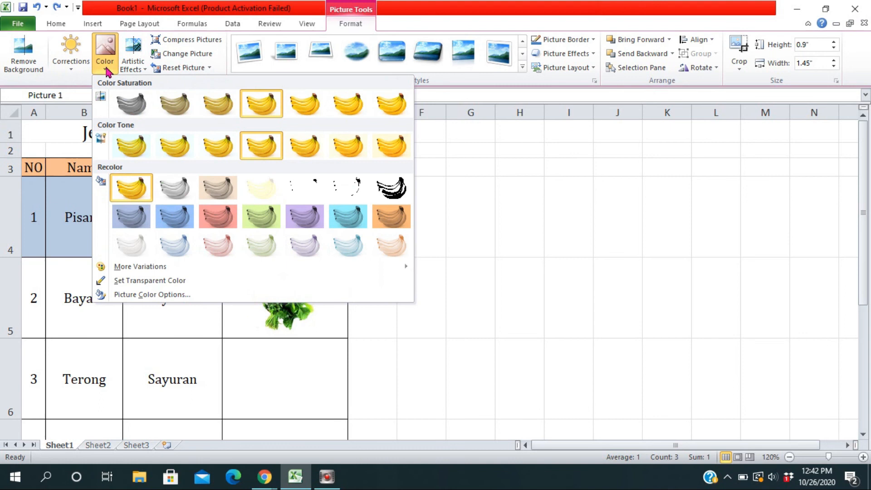
left_click(139, 281)
left_click(242, 216)
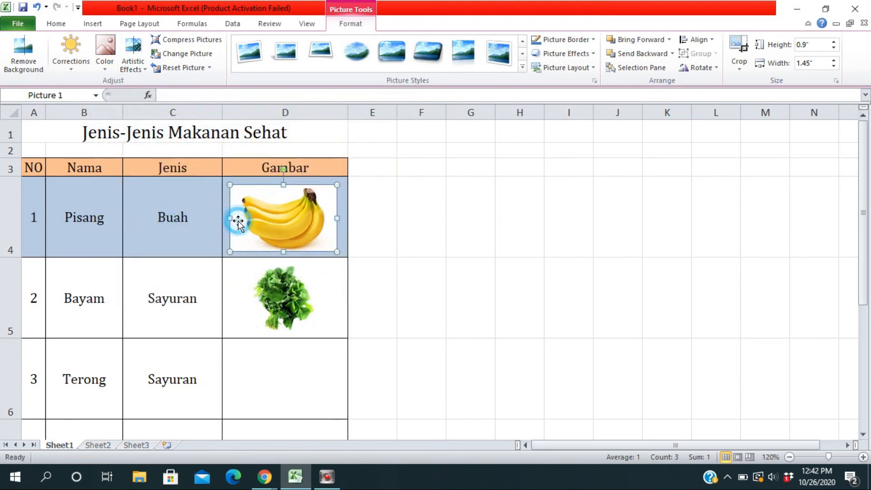
left_click(470, 223)
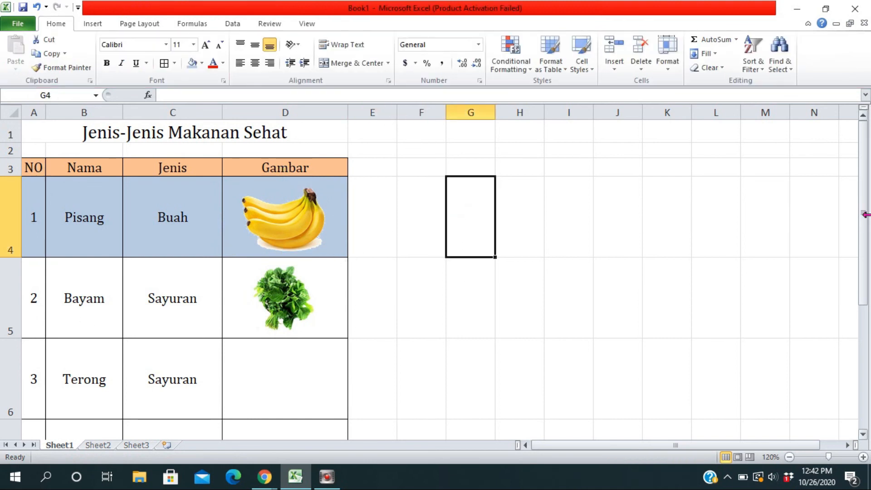
left_click_drag(864, 191, 868, 290)
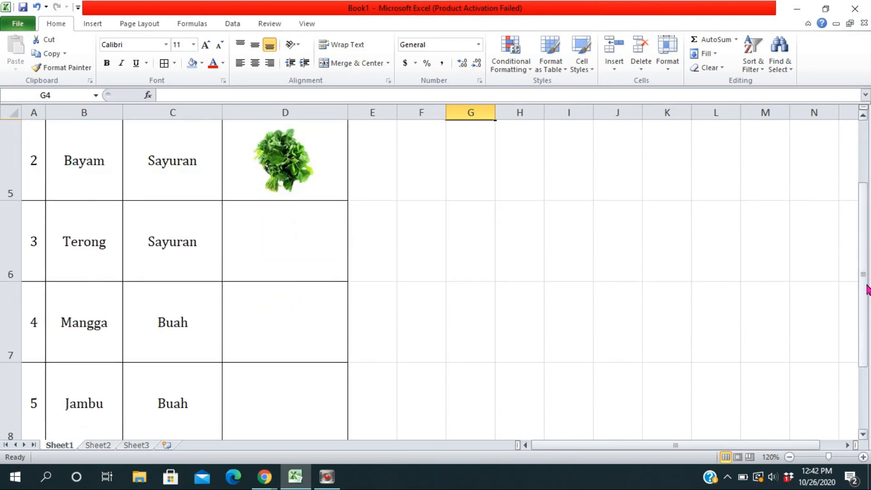